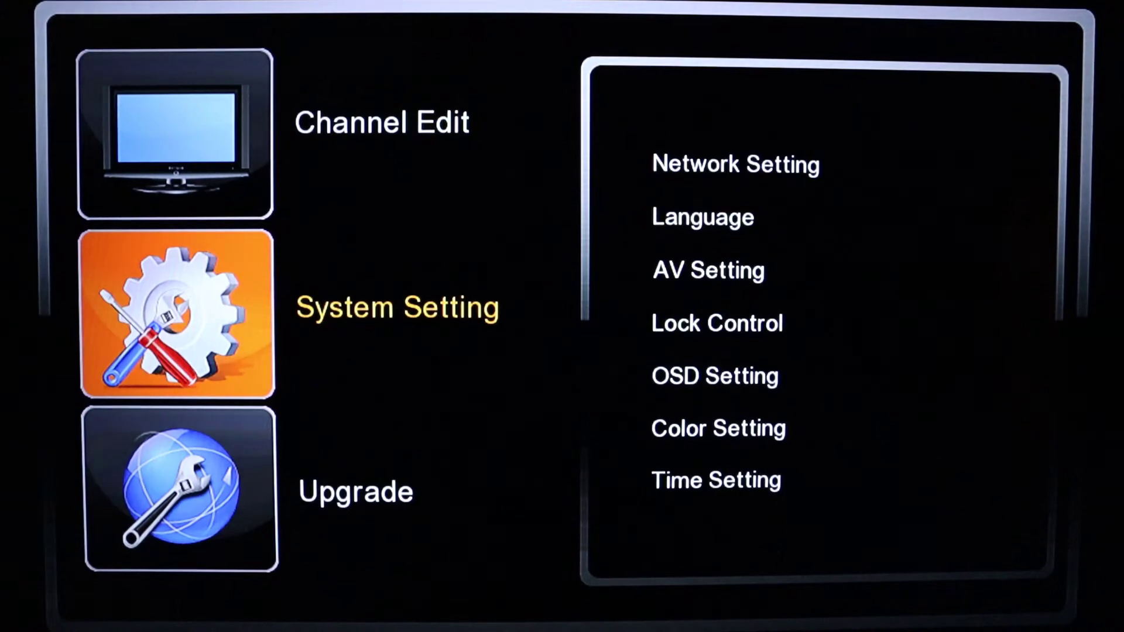
Bring up the main menu and move toward its Installation section
{"action": "key", "text": "Up"}
{"action": "key", "text": "Up"}
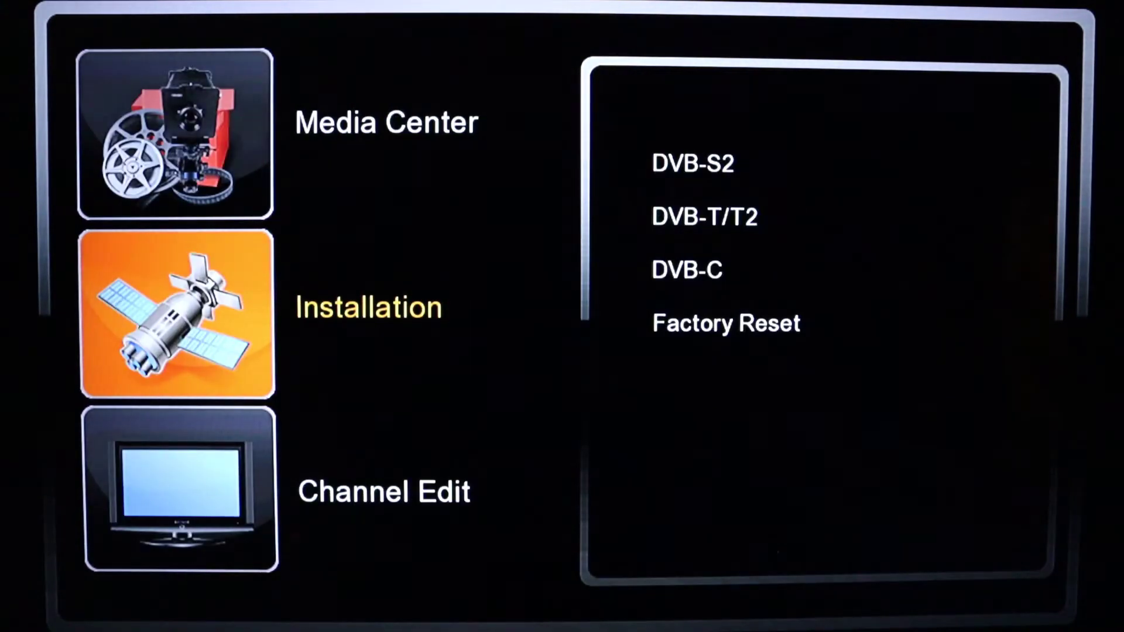
Go to Installation > DVB-S2 > Satellite List and add a new satellite entry
{"action": "key", "text": "Right"}
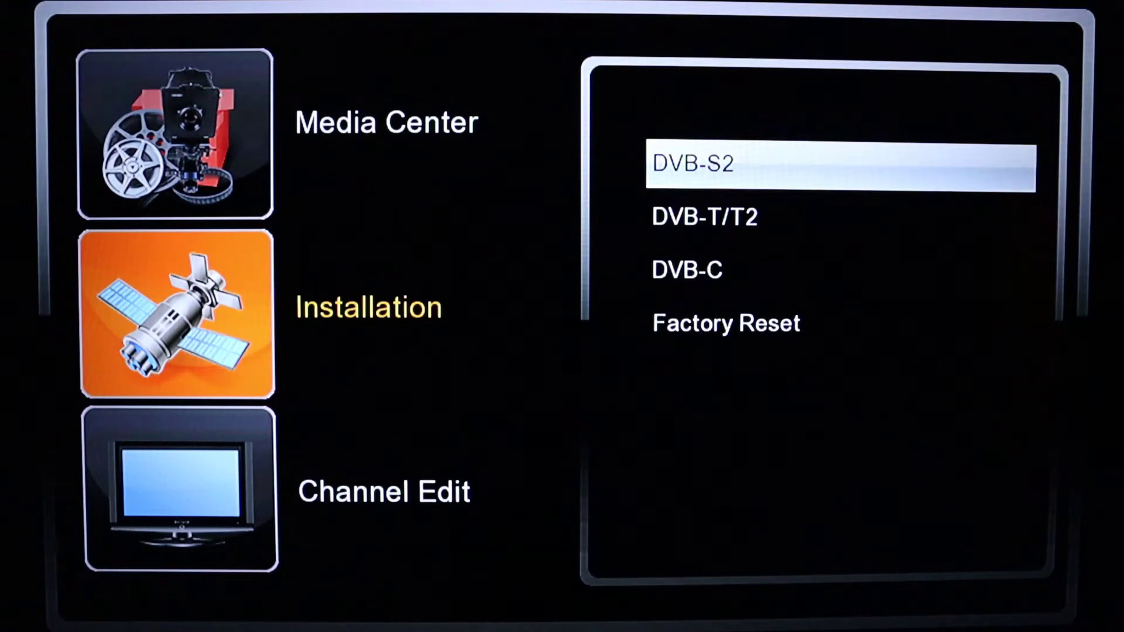
{"action": "key", "text": "Return"}
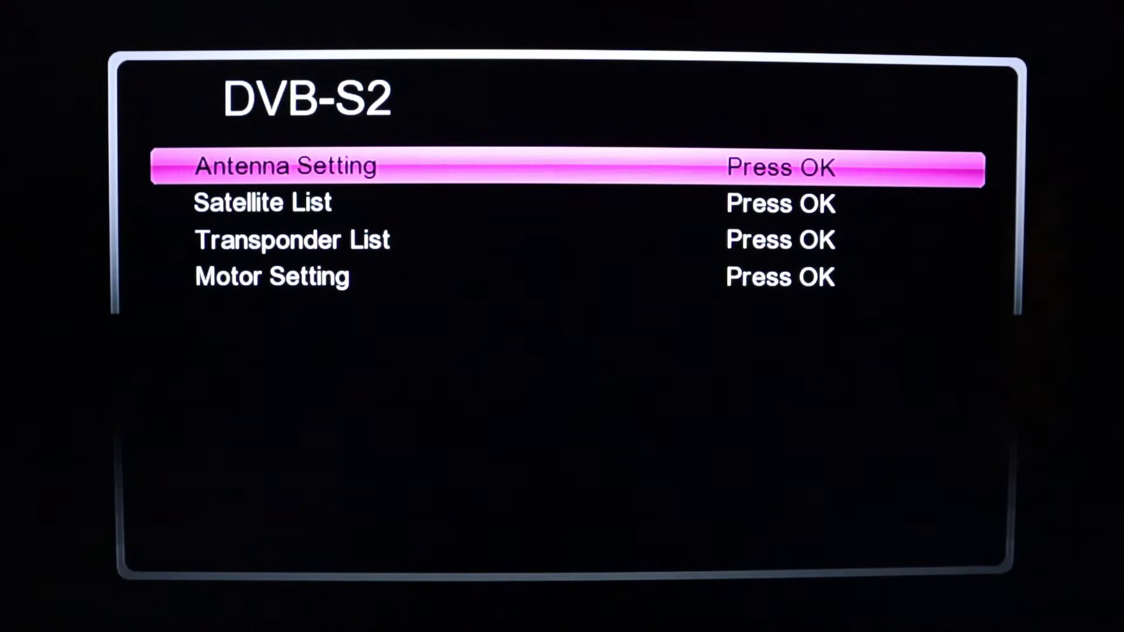
{"action": "key", "text": "Down"}
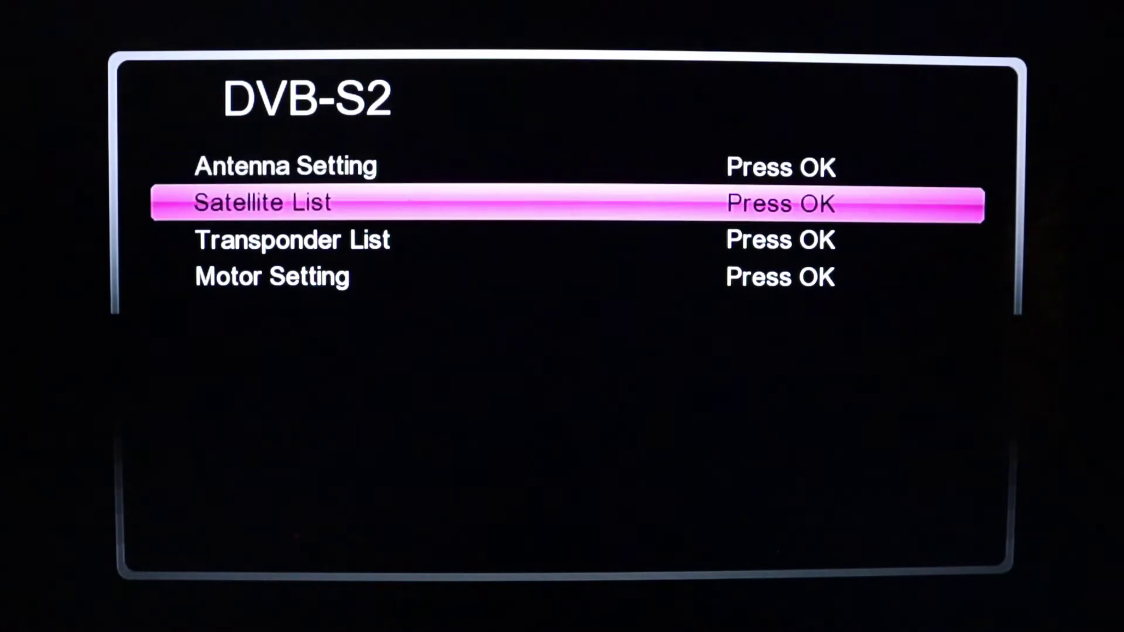
{"action": "key", "text": "Down"}
{"action": "key", "text": "Up"}
{"action": "key", "text": "Return"}
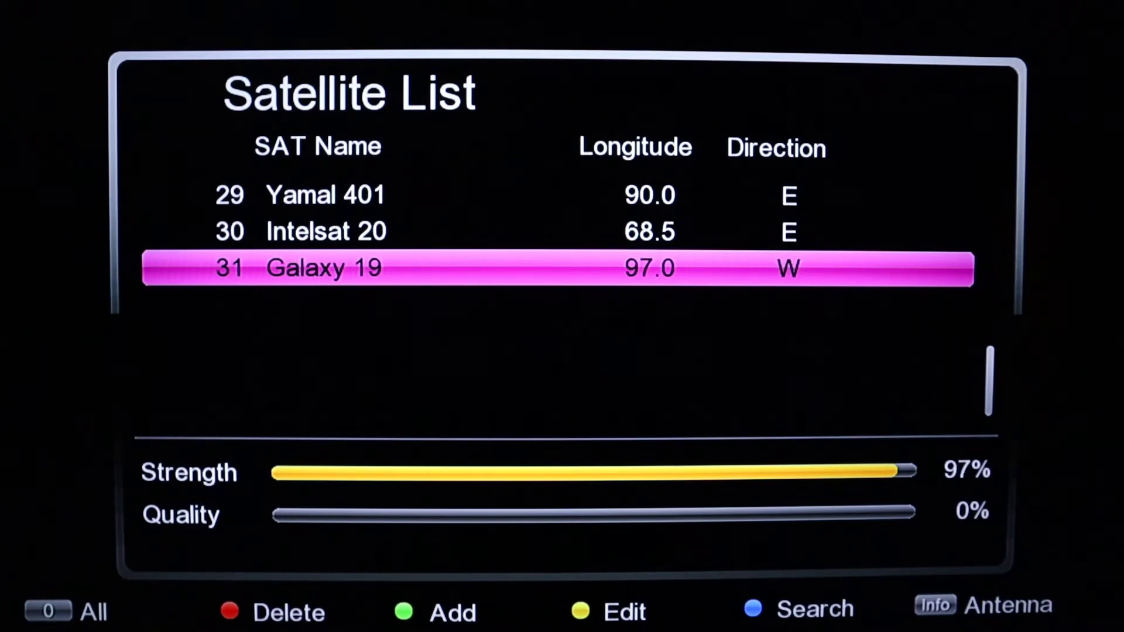
{"action": "key", "text": "F2"}
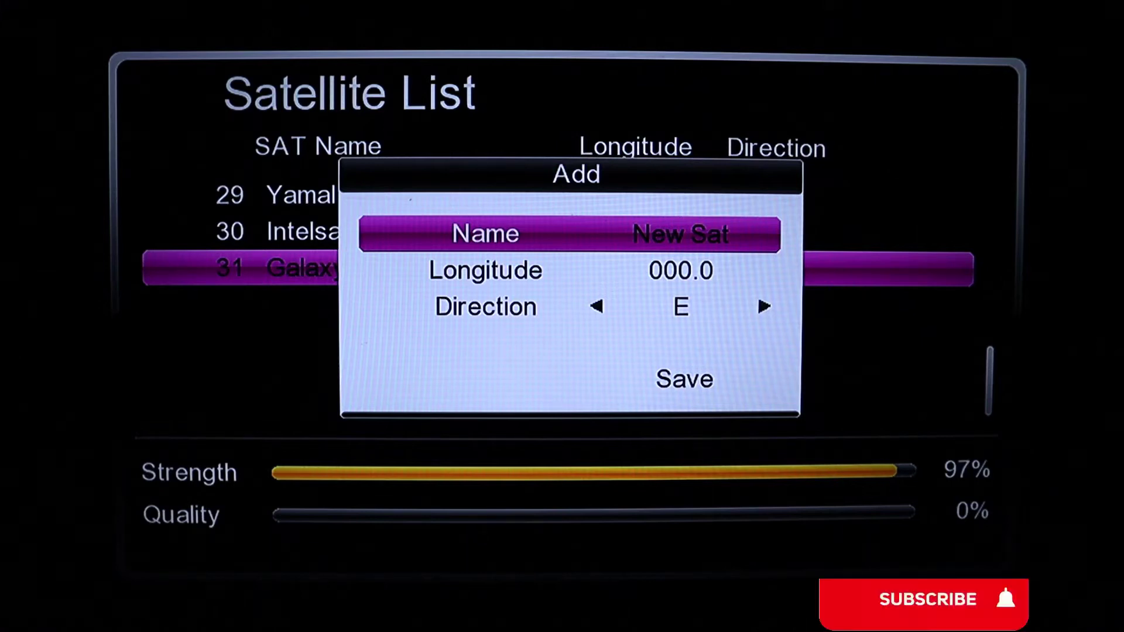
Edit the satellite name with capital letters and clear the default New Sat
{"action": "key", "text": "Return"}
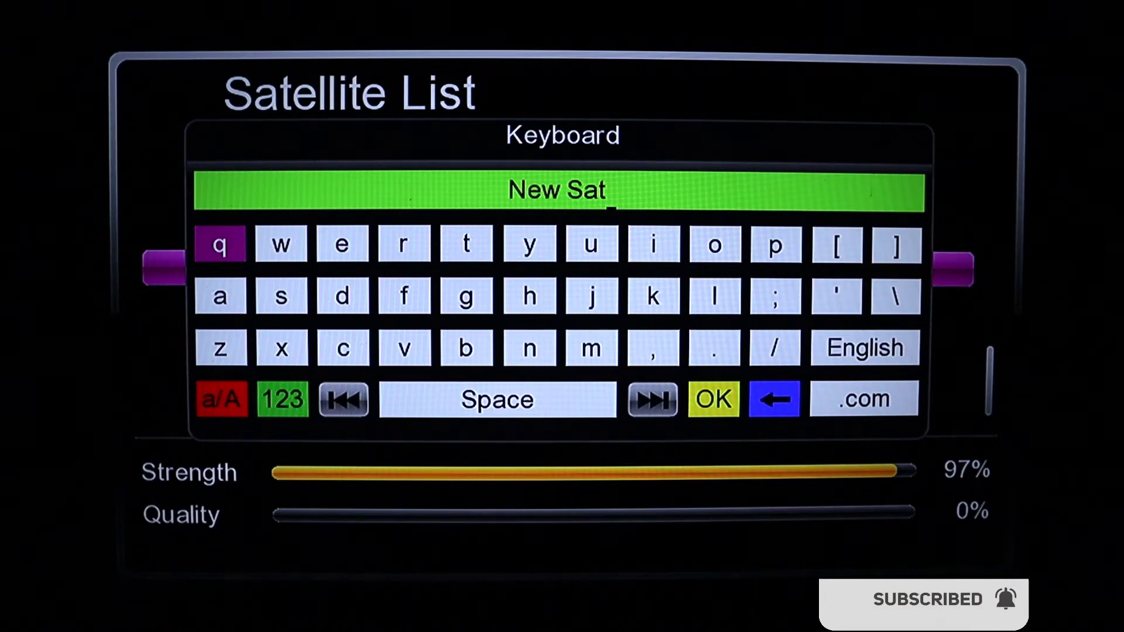
{"action": "key", "text": "Caps_Lock"}
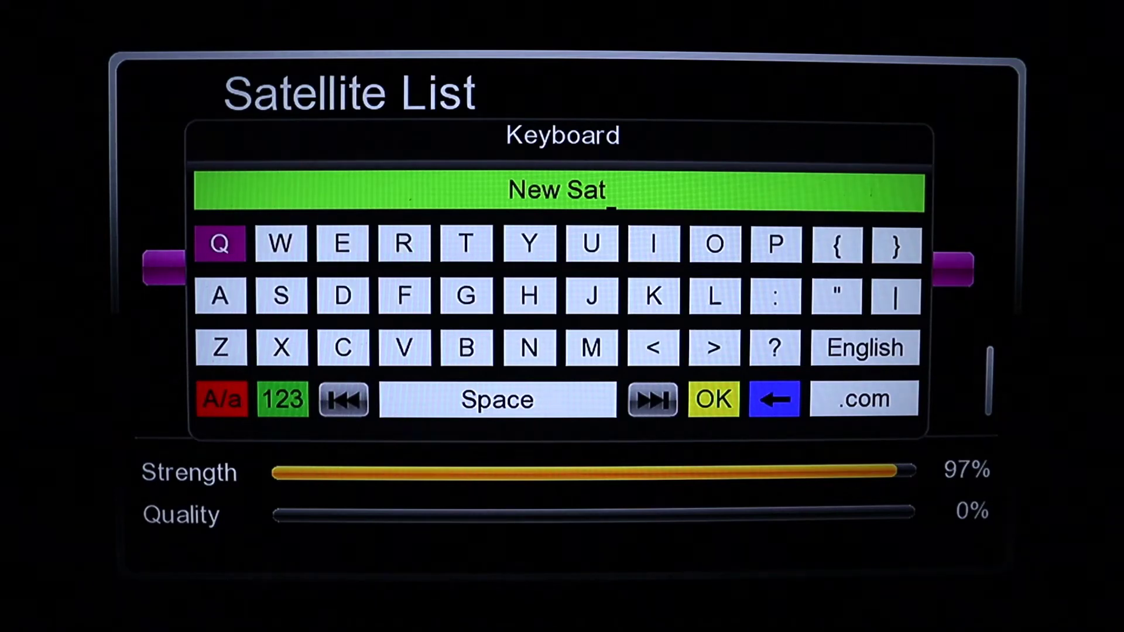
{"action": "key", "text": "Down"}
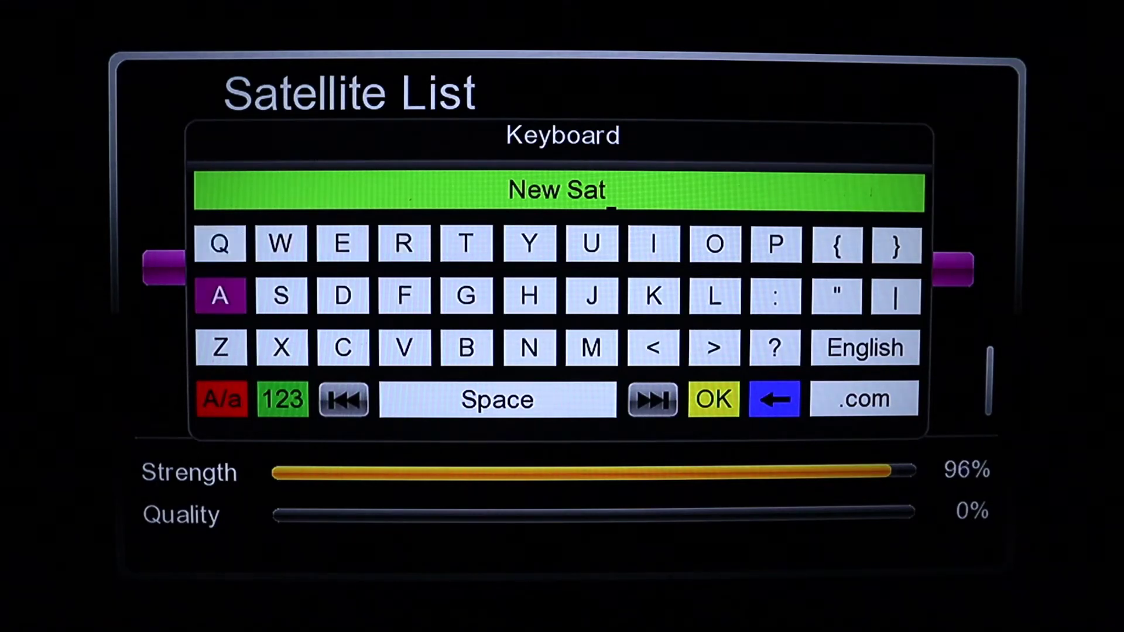
{"action": "key", "text": "Right"}
{"action": "key", "text": "Right"}
{"action": "key", "text": "Right"}
{"action": "key", "text": "Right"}
{"action": "key", "text": "Right"}
{"action": "key", "text": "Right"}
{"action": "key", "text": "Down"}
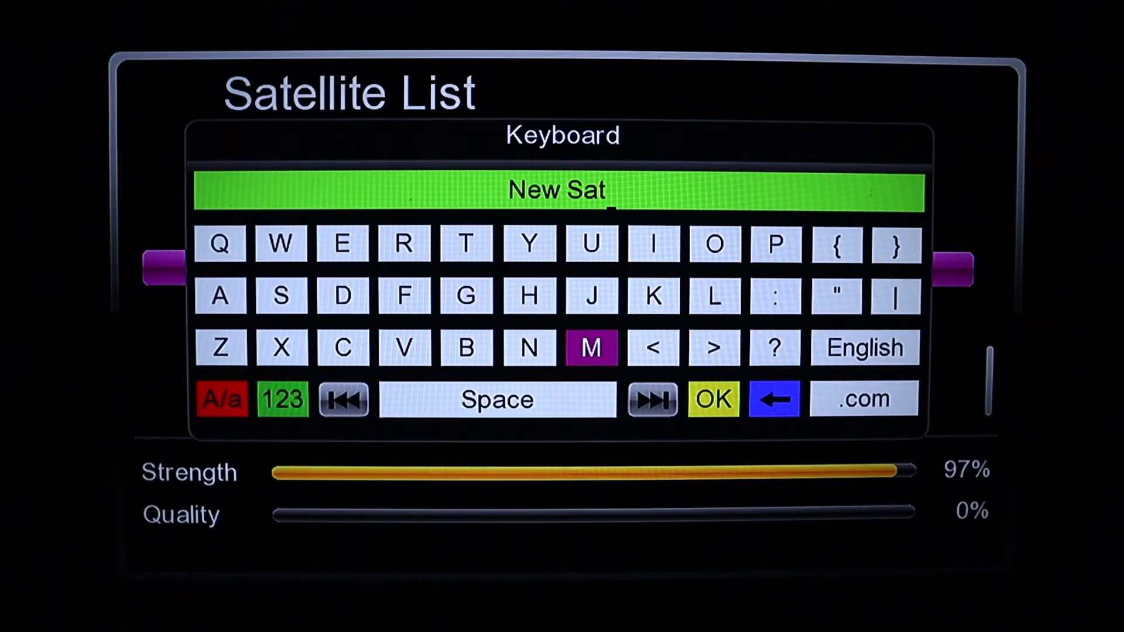
{"action": "key", "text": "Return"}
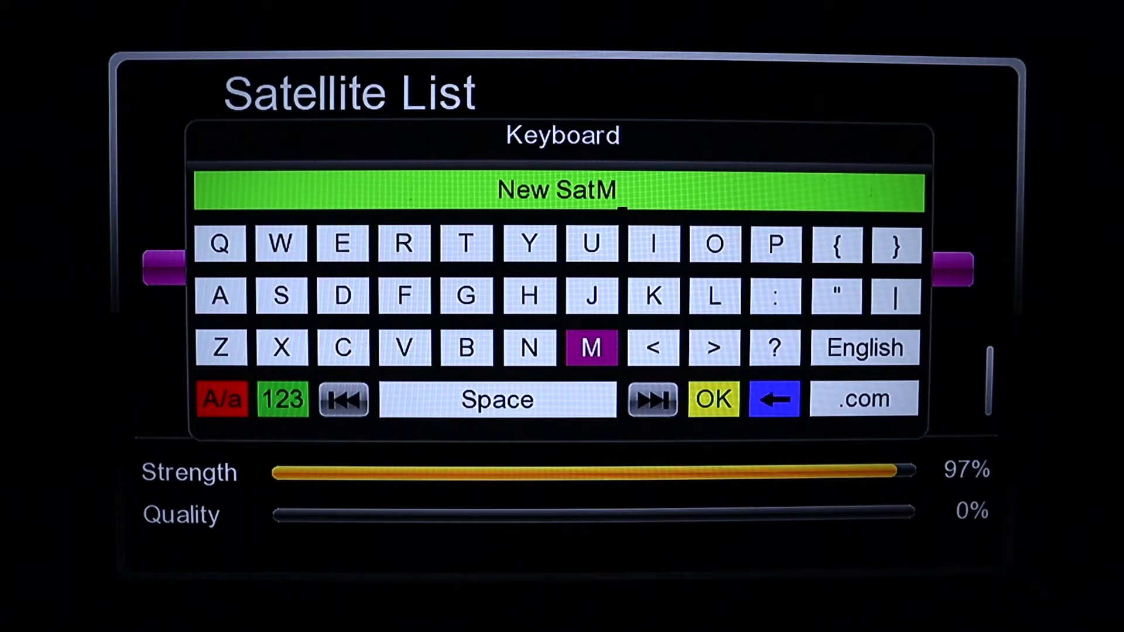
{"action": "key", "text": "Right"}
{"action": "key", "text": "Right"}
{"action": "key", "text": "Right"}
{"action": "key", "text": "Down"}
{"action": "key", "text": "Return"}
{"action": "key", "text": "Return"}
{"action": "key", "text": "Return"}
{"action": "key", "text": "Return"}
{"action": "key", "text": "Return"}
{"action": "key", "text": "Return"}
{"action": "key", "text": "Return"}
{"action": "key", "text": "Return"}
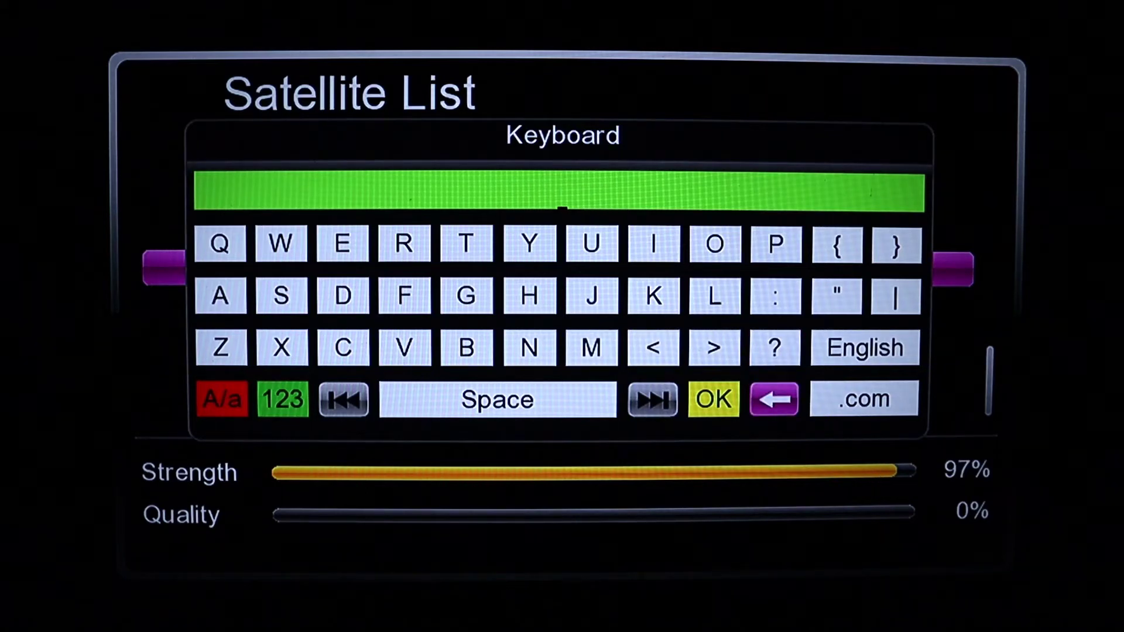
Spell MULTITV on the on-screen keyboard and confirm it as the name
{"action": "key", "text": "Left"}
{"action": "key", "text": "Up"}
{"action": "key", "text": "Left"}
{"action": "key", "text": "Left"}
{"action": "key", "text": "Return"}
{"action": "key", "text": "Up"}
{"action": "key", "text": "Up"}
{"action": "key", "text": "Return"}
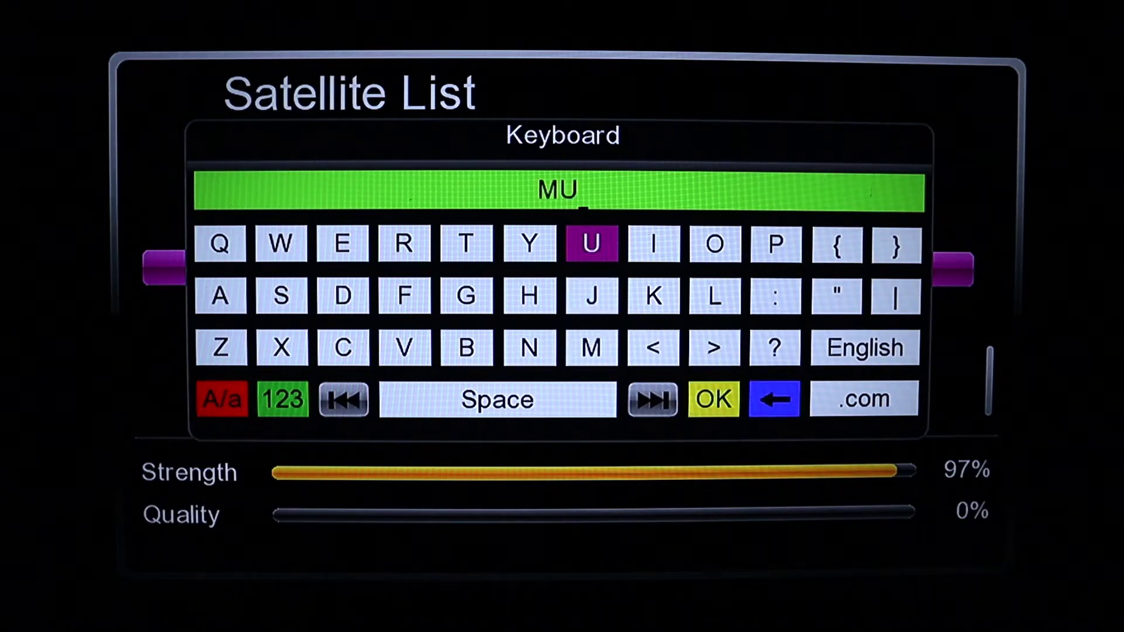
{"action": "key", "text": "Right"}
{"action": "key", "text": "Right"}
{"action": "key", "text": "Down"}
{"action": "key", "text": "Return"}
{"action": "key", "text": "Left"}
{"action": "key", "text": "Left"}
{"action": "key", "text": "Left"}
{"action": "key", "text": "Left"}
{"action": "key", "text": "Up"}
{"action": "key", "text": "Return"}
{"action": "key", "text": "Right"}
{"action": "key", "text": "Right"}
{"action": "key", "text": "Right"}
{"action": "key", "text": "Return"}
{"action": "key", "text": "Left"}
{"action": "key", "text": "Left"}
{"action": "key", "text": "Left"}
{"action": "key", "text": "Down"}
{"action": "key", "text": "Up"}
{"action": "key", "text": "Return"}
{"action": "key", "text": "Left"}
{"action": "key", "text": "Down"}
{"action": "key", "text": "Down"}
{"action": "key", "text": "Return"}
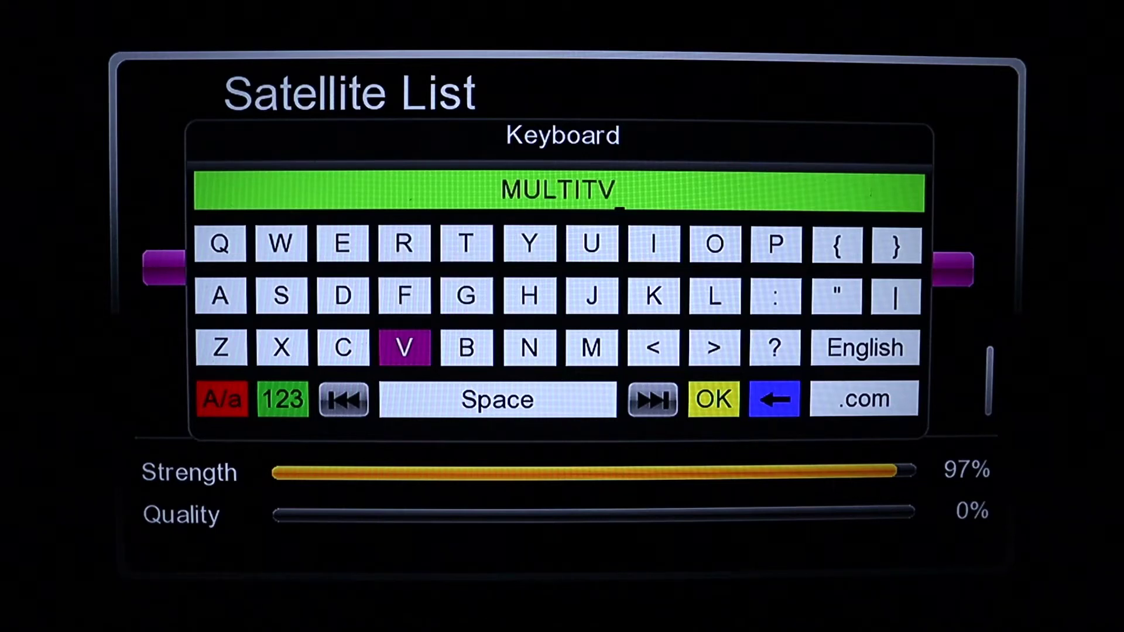
{"action": "key", "text": "Right"}
{"action": "key", "text": "Right"}
{"action": "key", "text": "Right"}
{"action": "key", "text": "Right"}
{"action": "key", "text": "Right"}
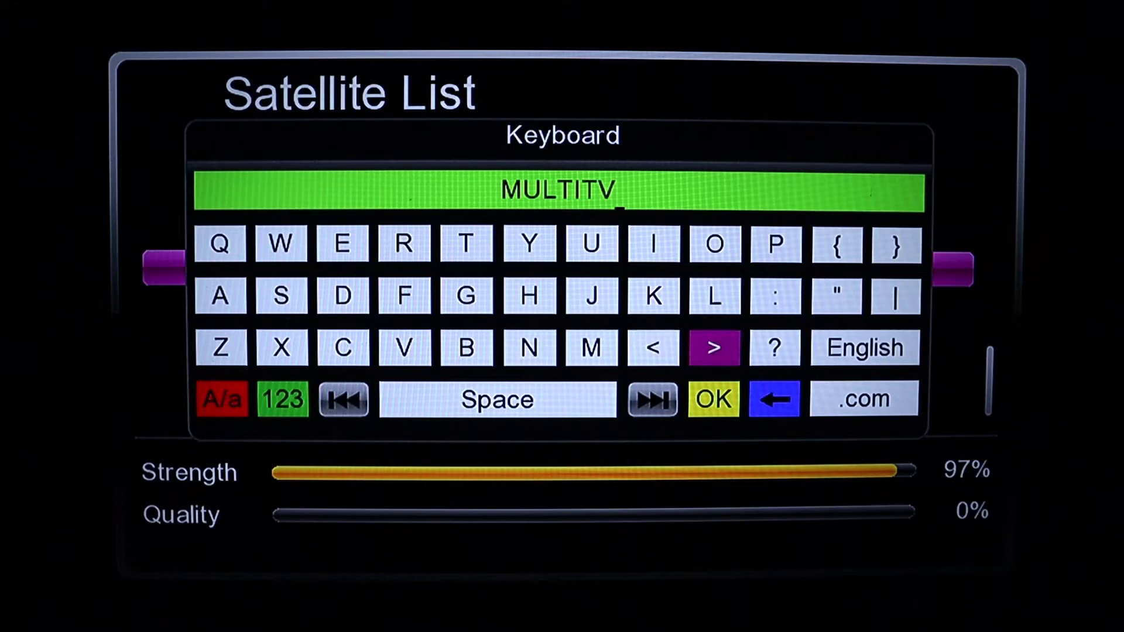
{"action": "key", "text": "Down"}
{"action": "key", "text": "Return"}
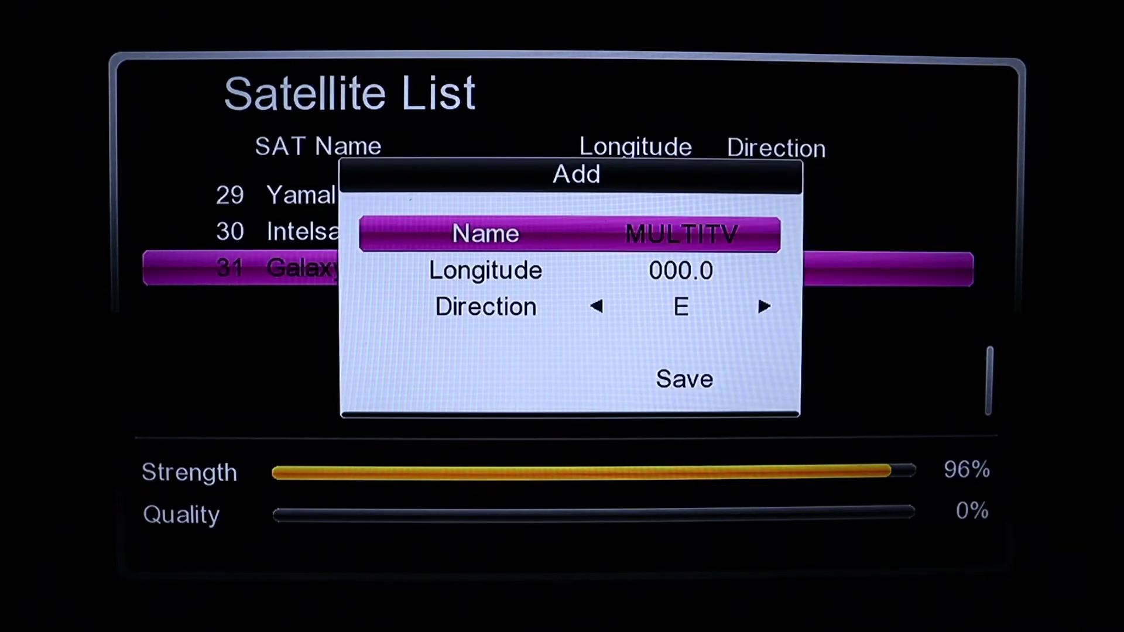
Set MULTITV's longitude to 28.0 E, save it as satellite 32, and exit to DVB-S2
{"action": "key", "text": "Down"}
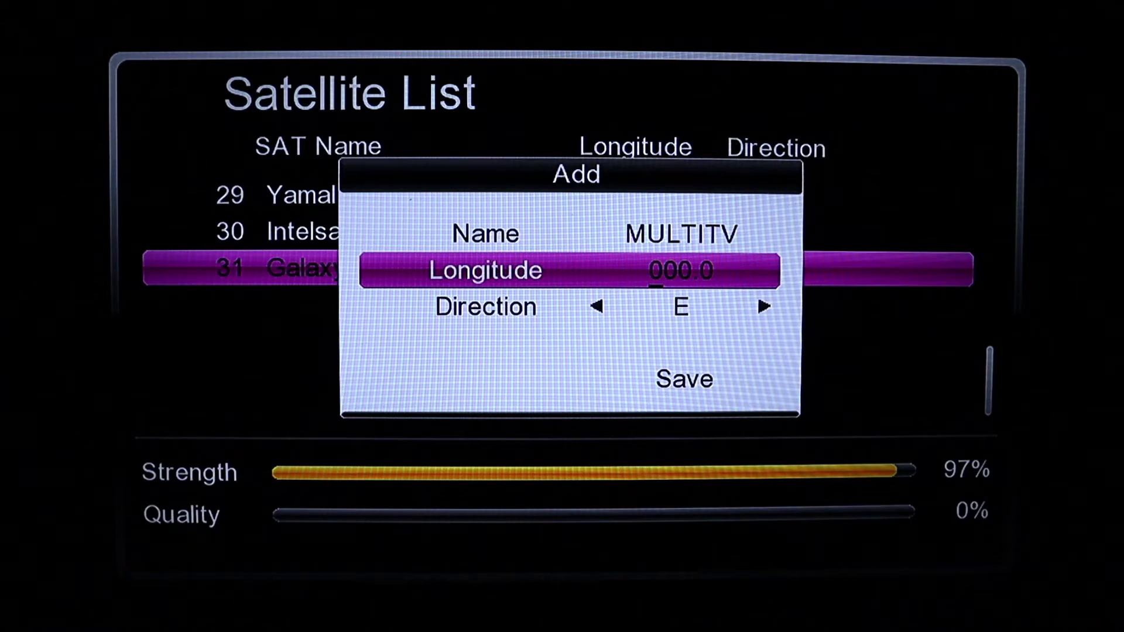
{"action": "type", "text": "0"}
{"action": "type", "text": "28"}
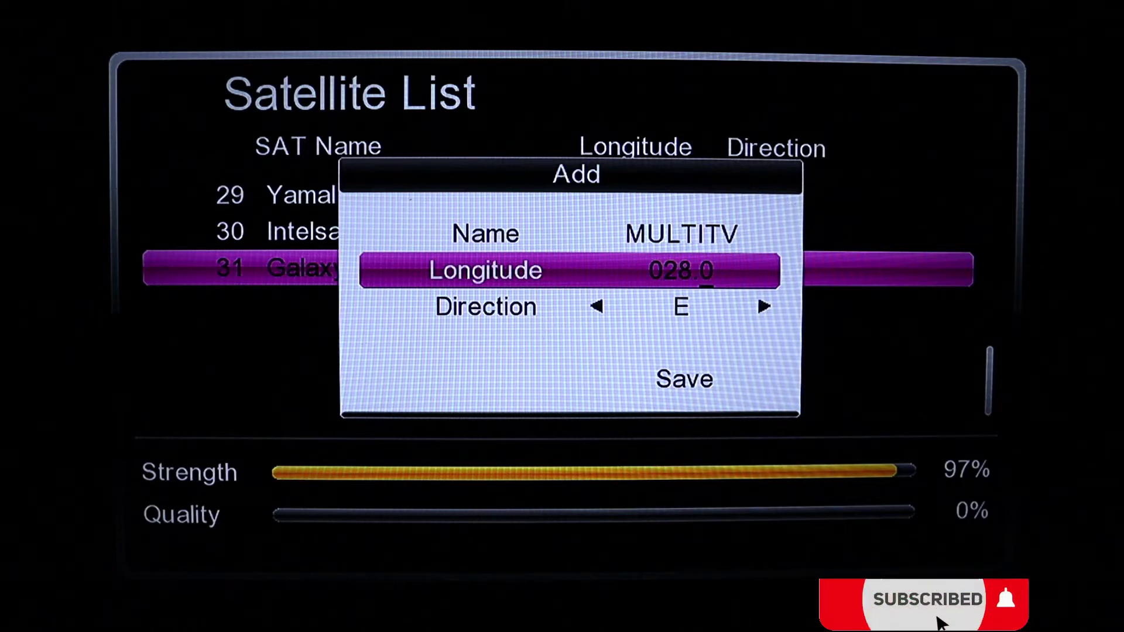
{"action": "key", "text": "Down"}
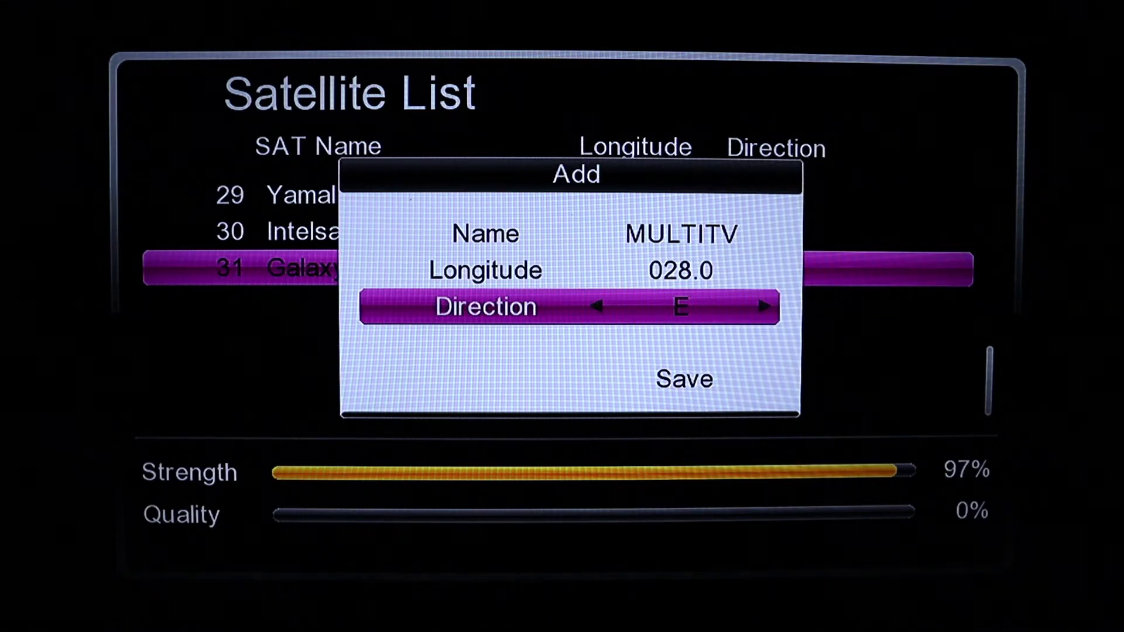
{"action": "key", "text": "Down"}
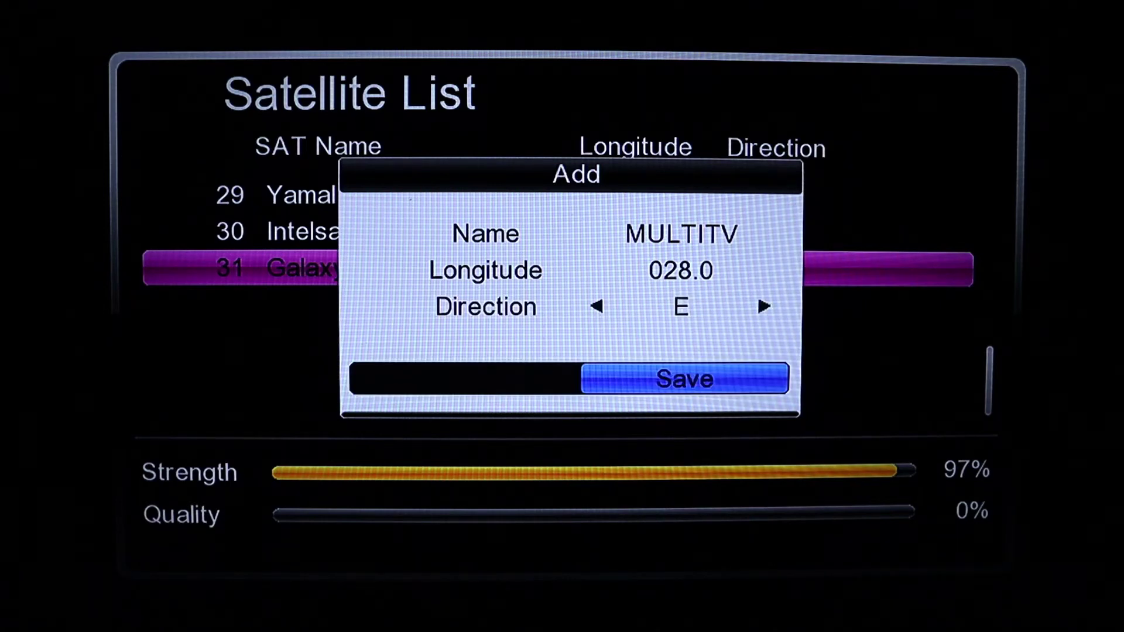
{"action": "key", "text": "Return"}
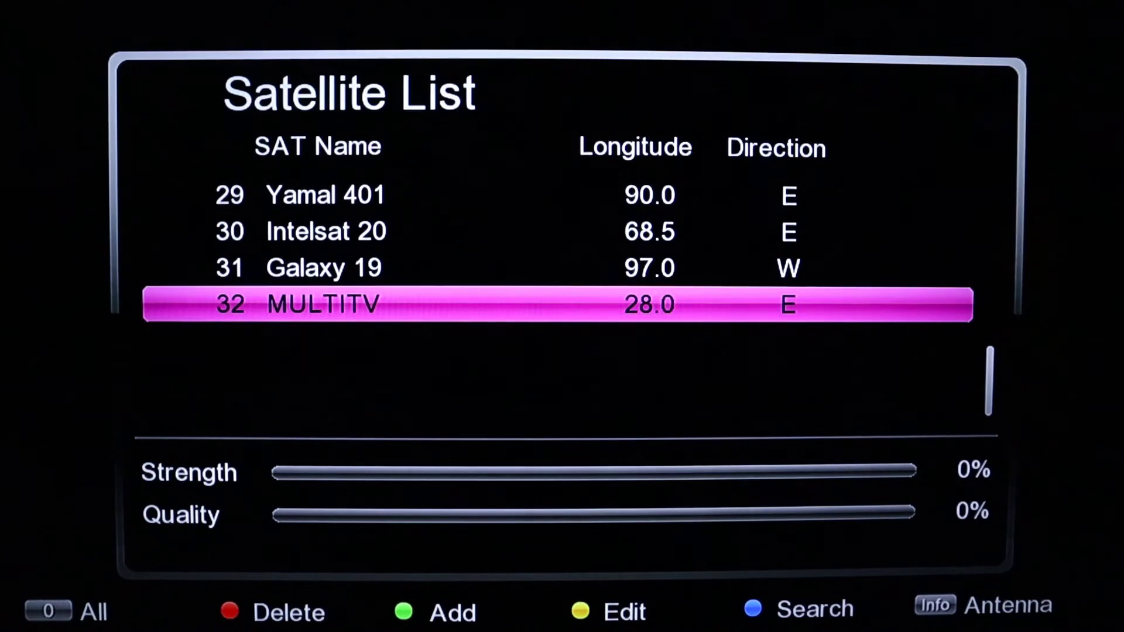
{"action": "key", "text": "Return"}
{"action": "key", "text": "Return"}
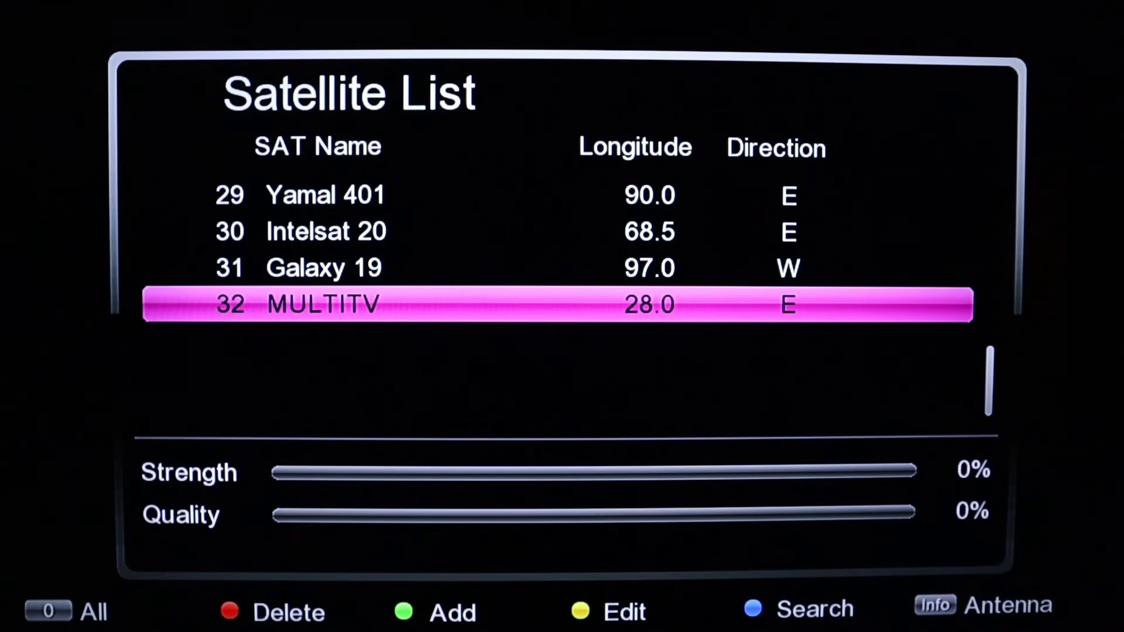
{"action": "key", "text": "Escape"}
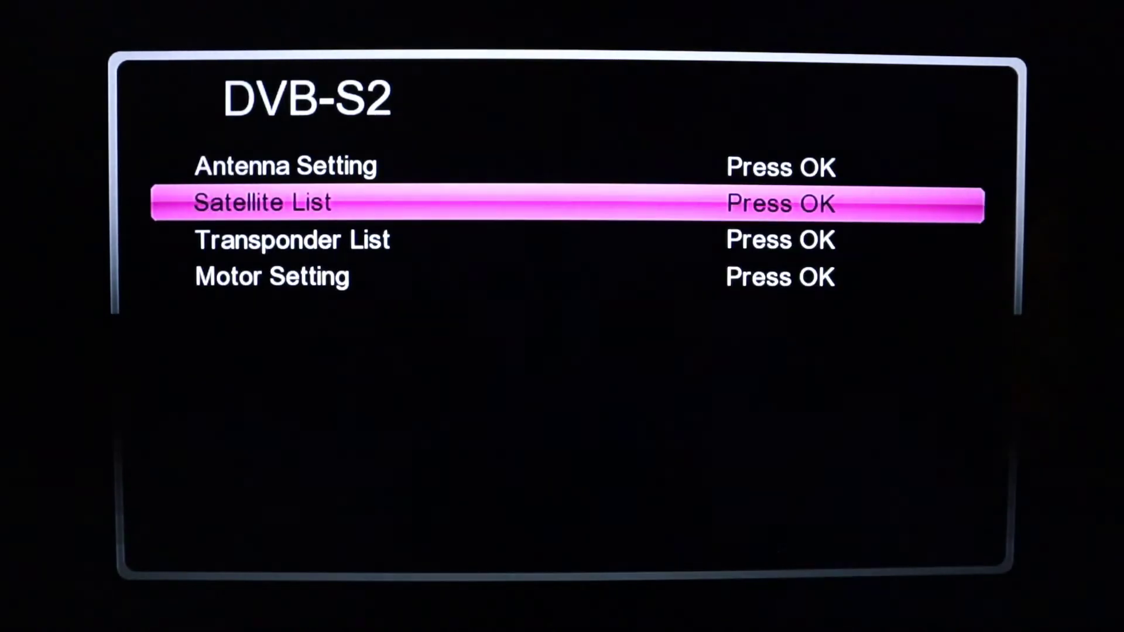
In MULTITV's Antenna Setting, choose LNB Frequency Universal1 9750/10600, leaving 22K on Auto
{"action": "key", "text": "Up"}
{"action": "key", "text": "Return"}
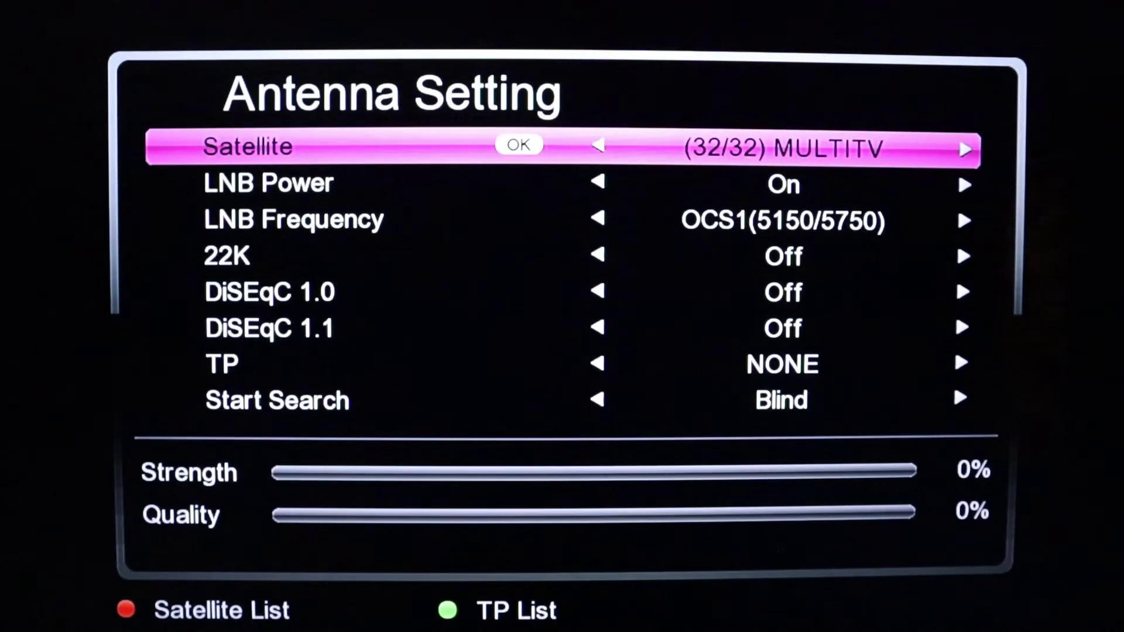
{"action": "key", "text": "Down"}
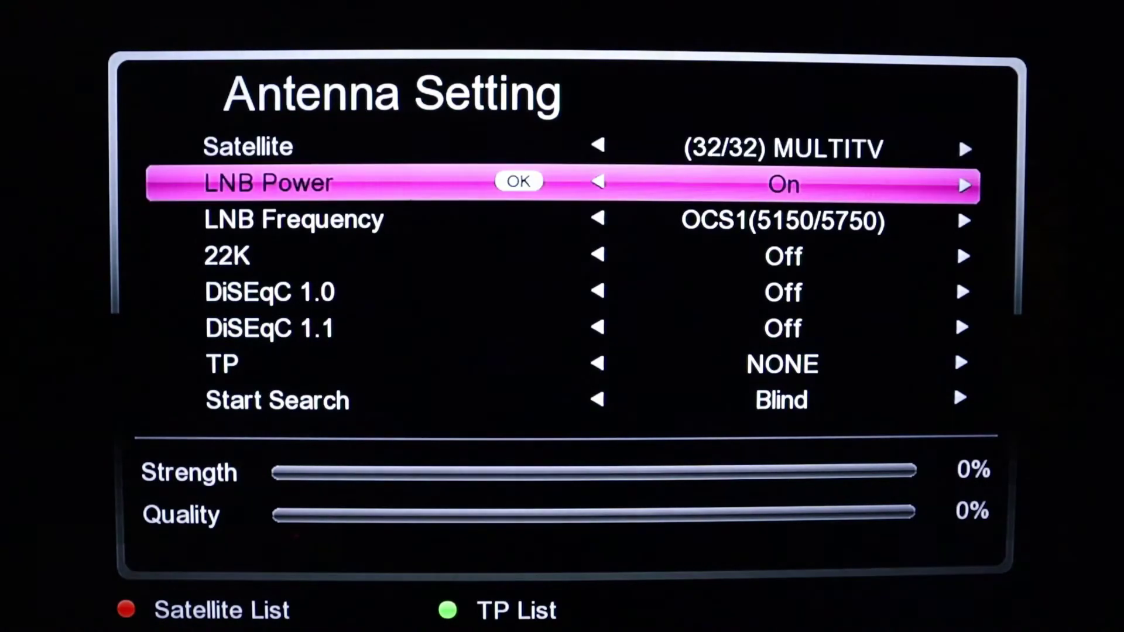
{"action": "key", "text": "Down"}
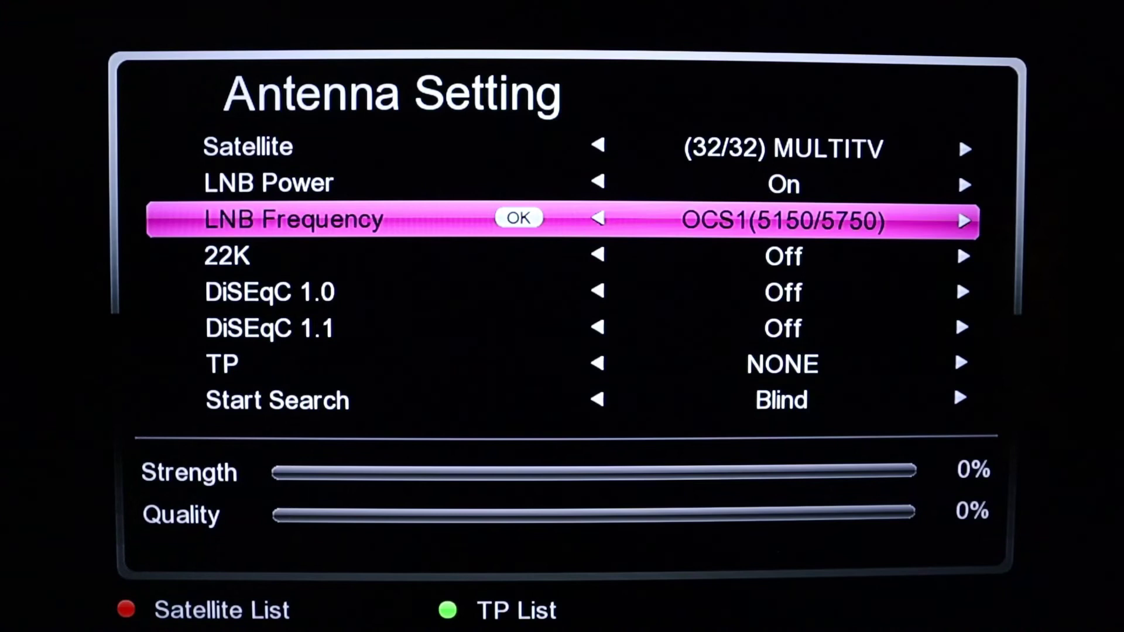
{"action": "key", "text": "Return"}
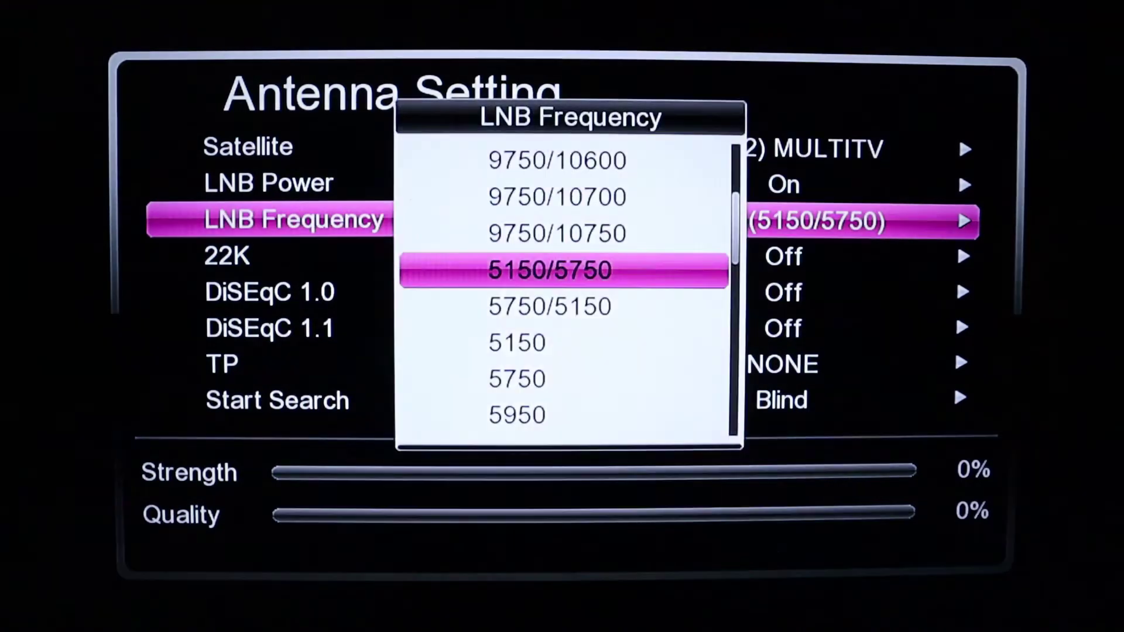
{"action": "key", "text": "Up"}
{"action": "key", "text": "Up"}
{"action": "key", "text": "Up"}
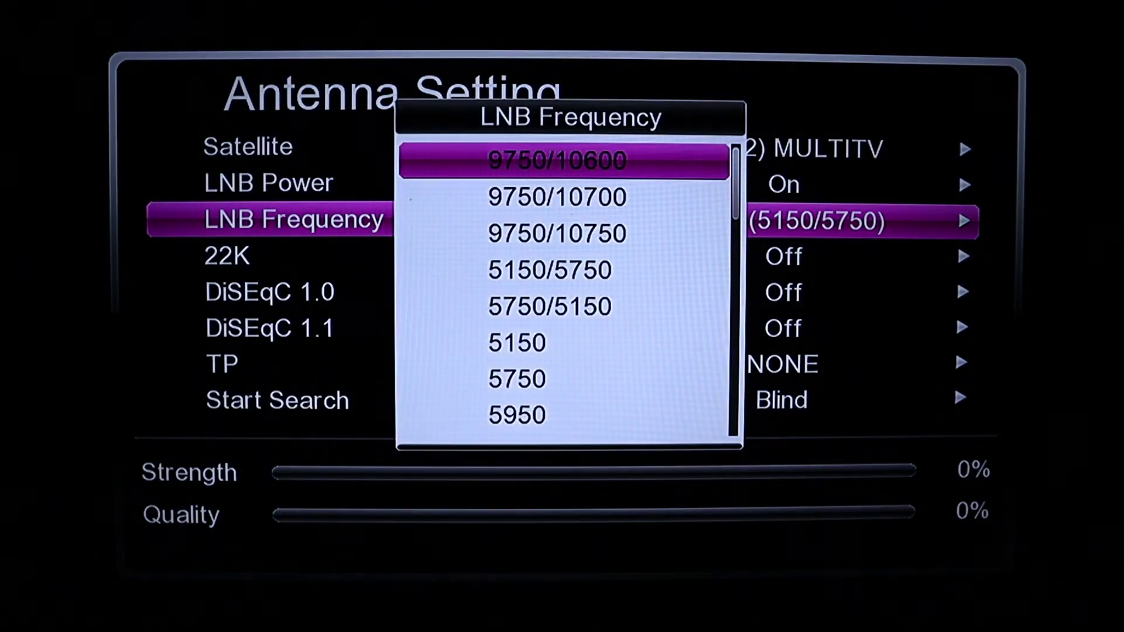
{"action": "key", "text": "Return"}
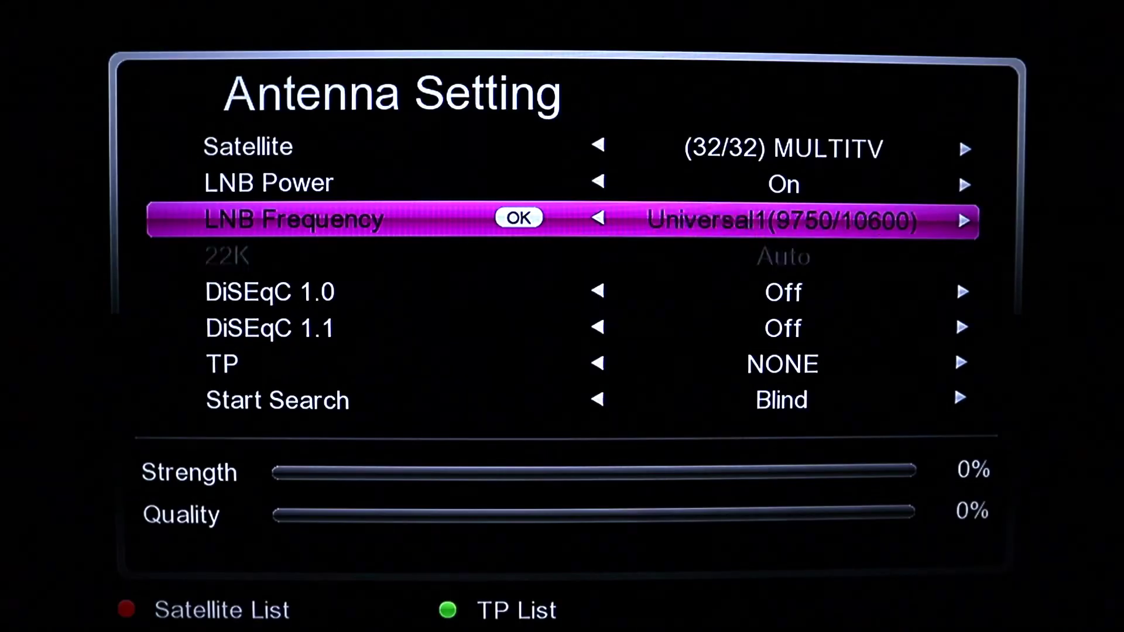
{"action": "key", "text": "Down"}
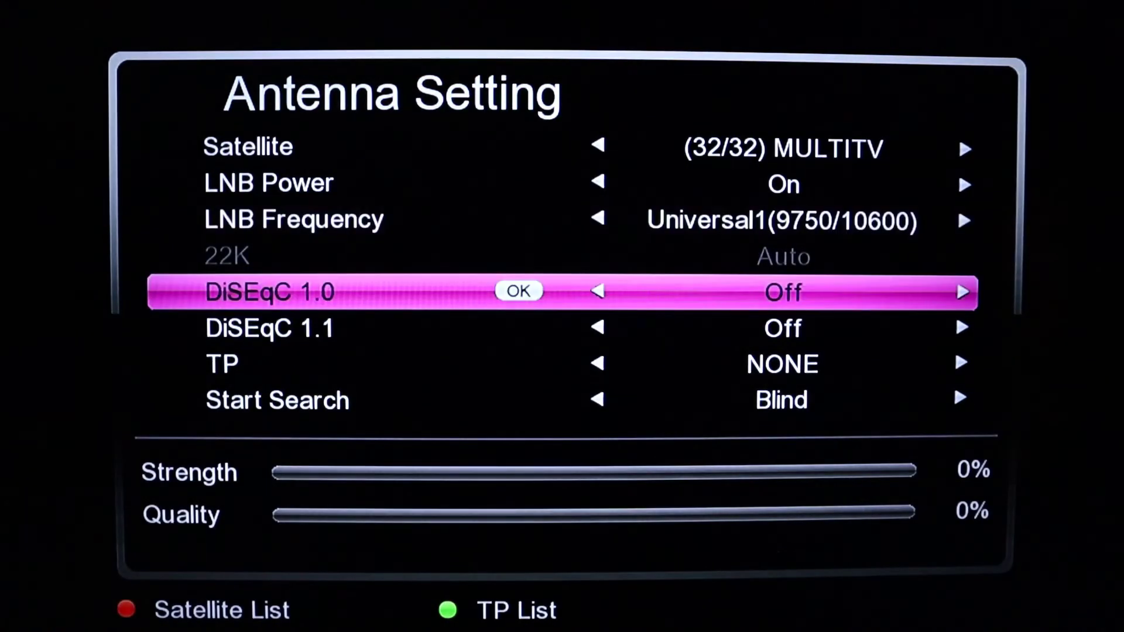
{"action": "key", "text": "Down"}
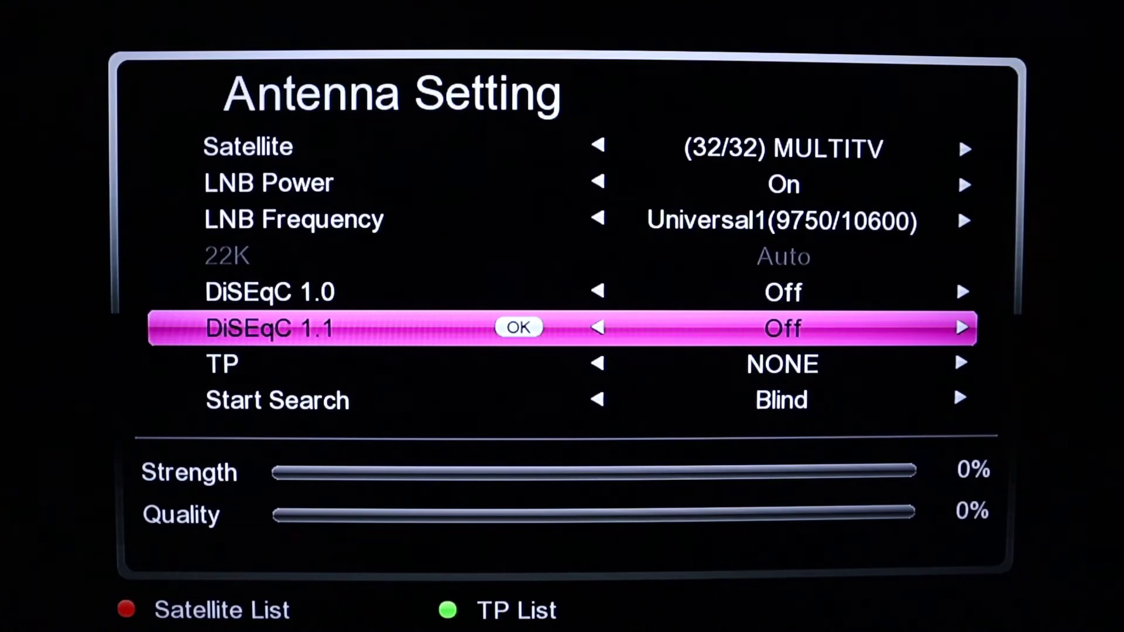
{"action": "key", "text": "Up"}
{"action": "key", "text": "Up"}
{"action": "key", "text": "Up"}
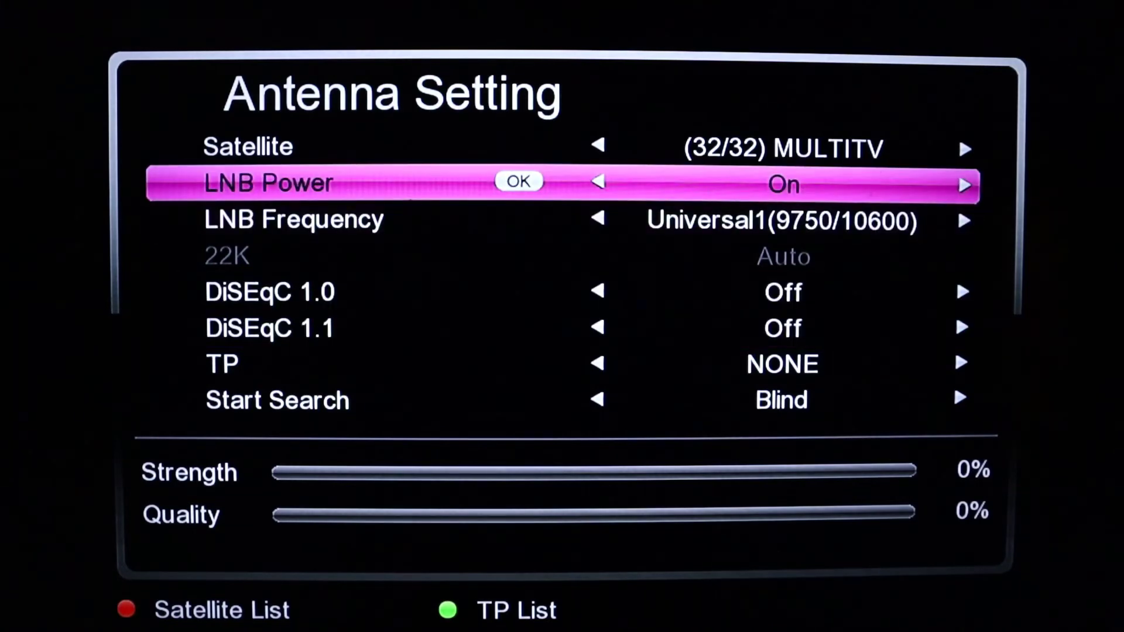
{"action": "key", "text": "Down"}
{"action": "key", "text": "Down"}
{"action": "key", "text": "Down"}
{"action": "key", "text": "Down"}
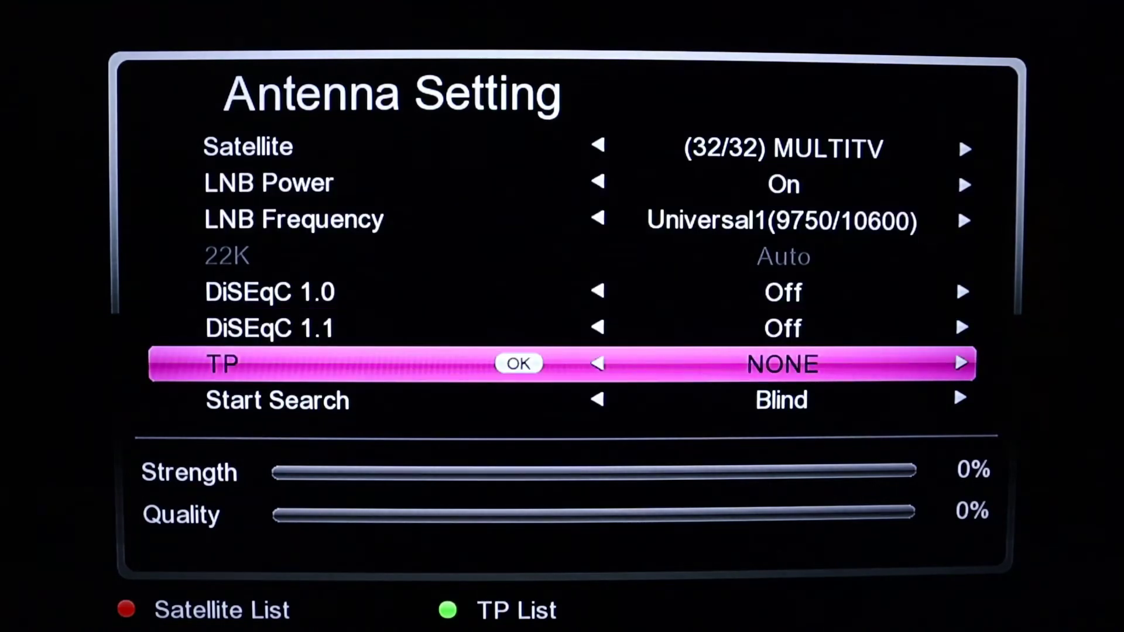
Return to the DVB-S2 menu and open MULTITV's Transponder List
{"action": "key", "text": "Escape"}
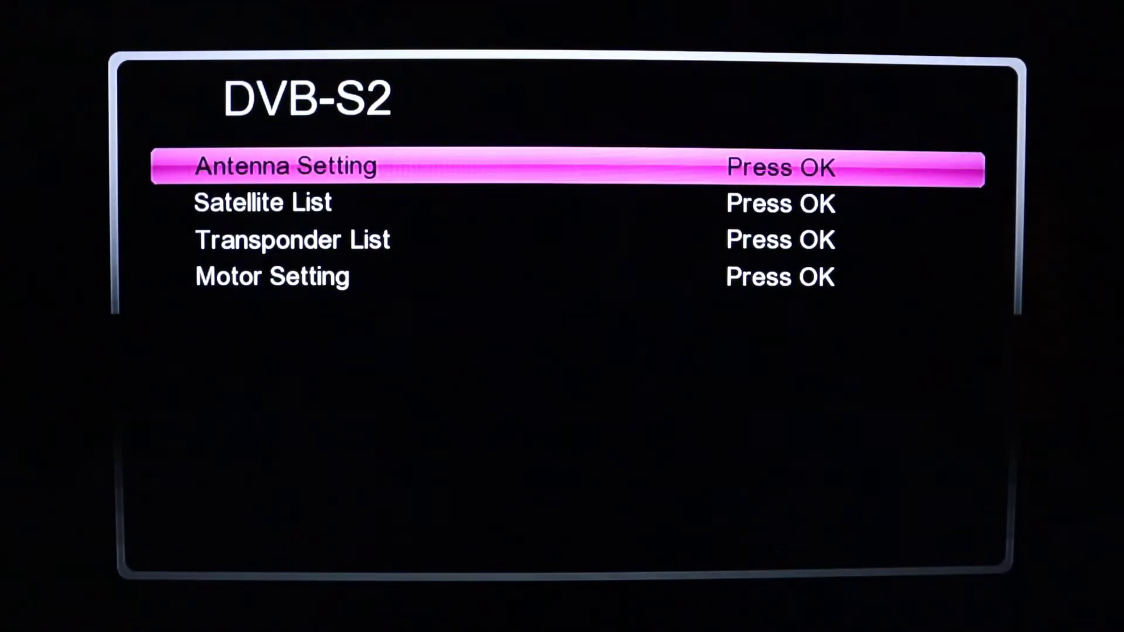
{"action": "key", "text": "Down"}
{"action": "key", "text": "Down"}
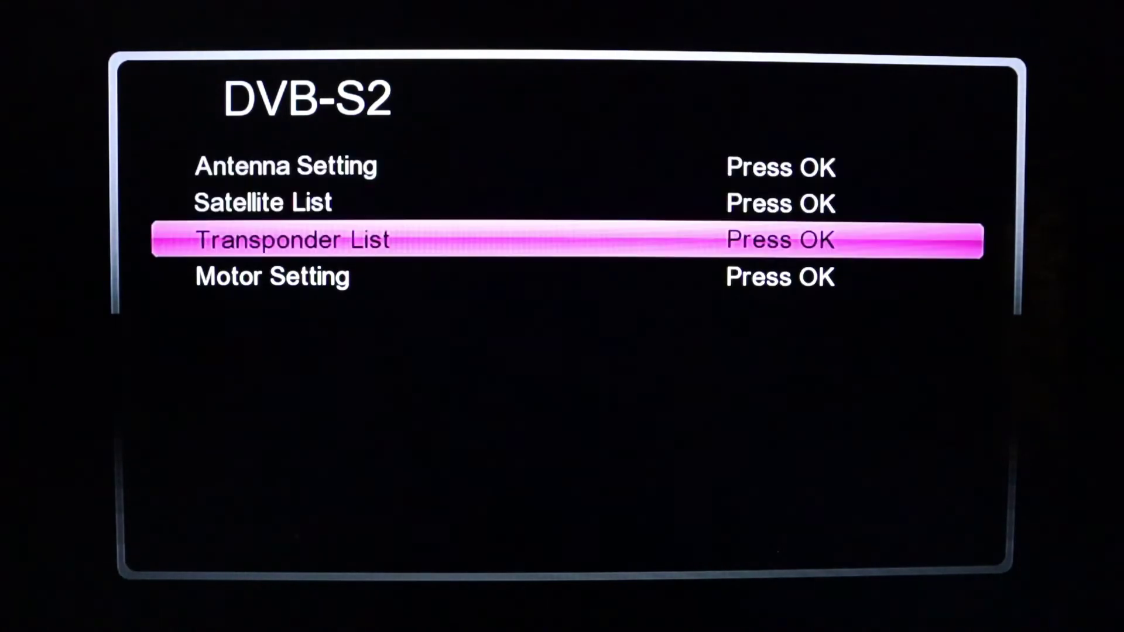
{"action": "key", "text": "Return"}
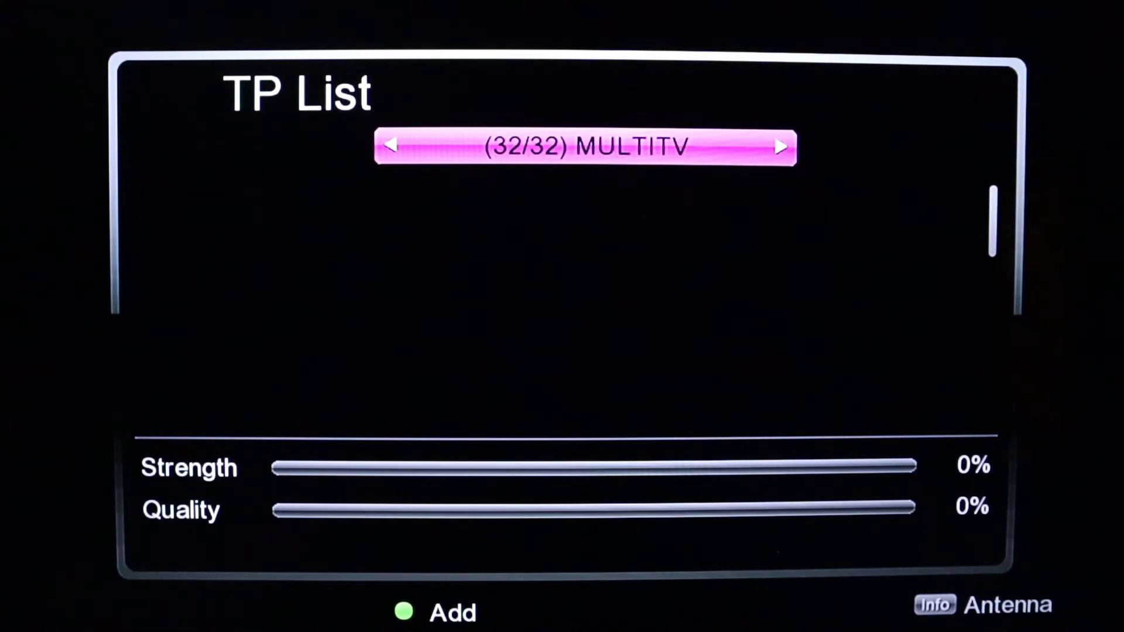
Add and save transponder 12525, vertical polarisation, symbol rate 30000
{"action": "key", "text": "F2"}
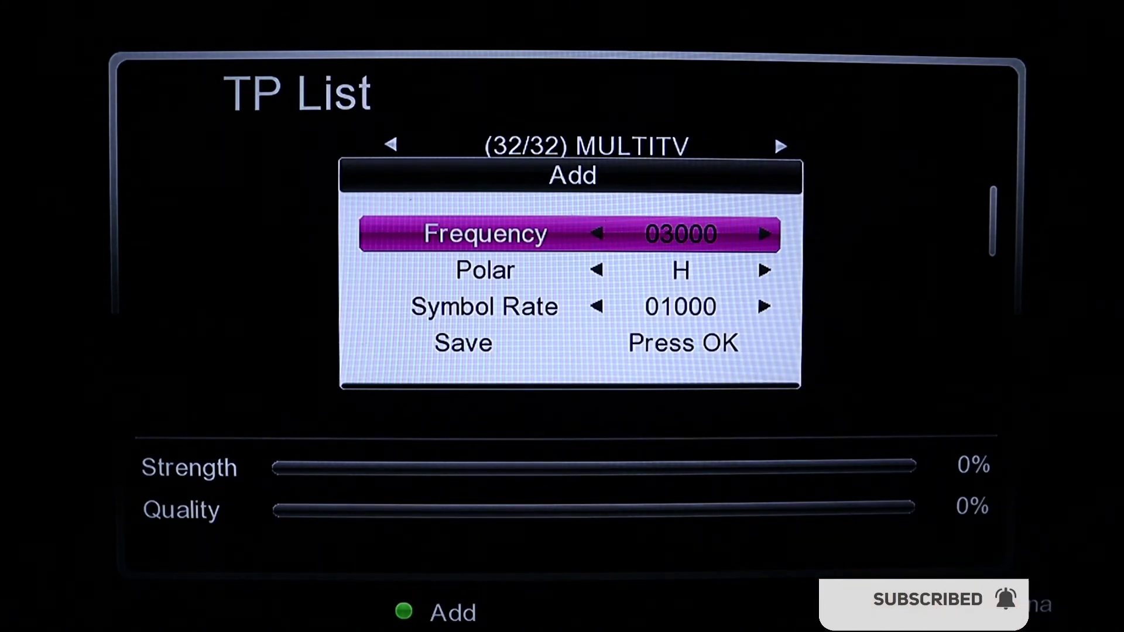
{"action": "type", "text": "1"}
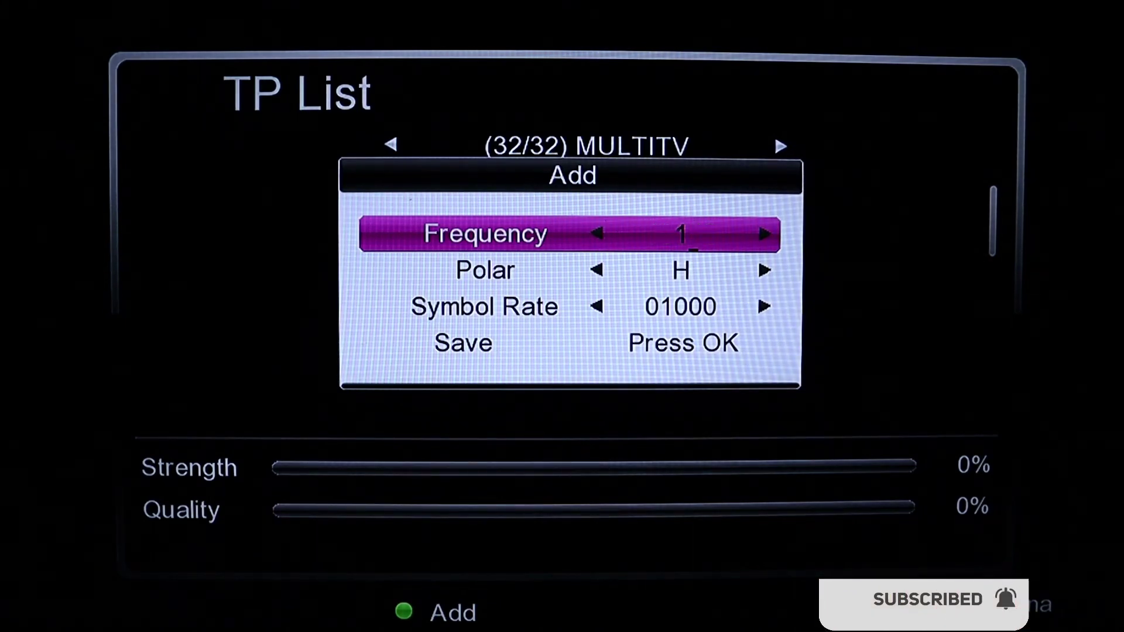
{"action": "type", "text": "2525"}
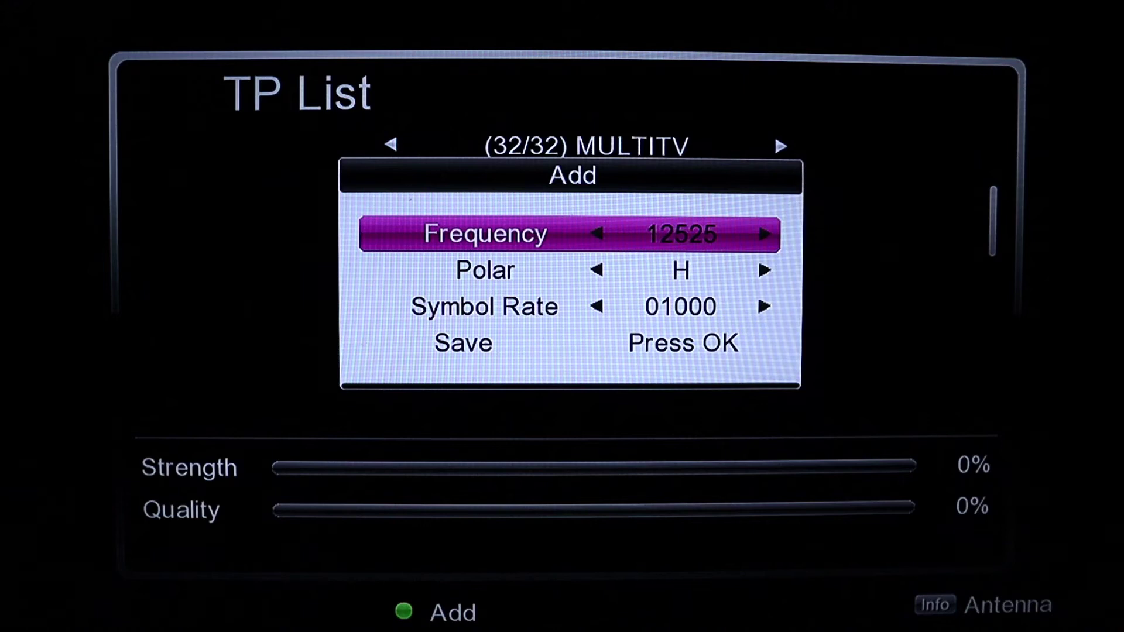
{"action": "key", "text": "Down"}
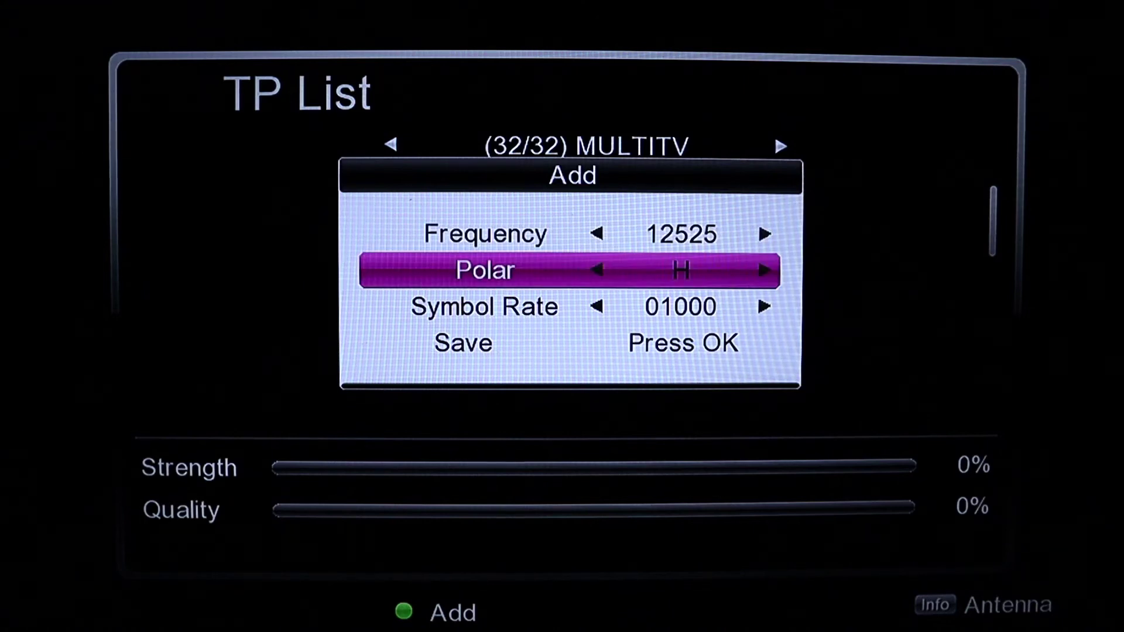
{"action": "key", "text": "Right"}
{"action": "key", "text": "Down"}
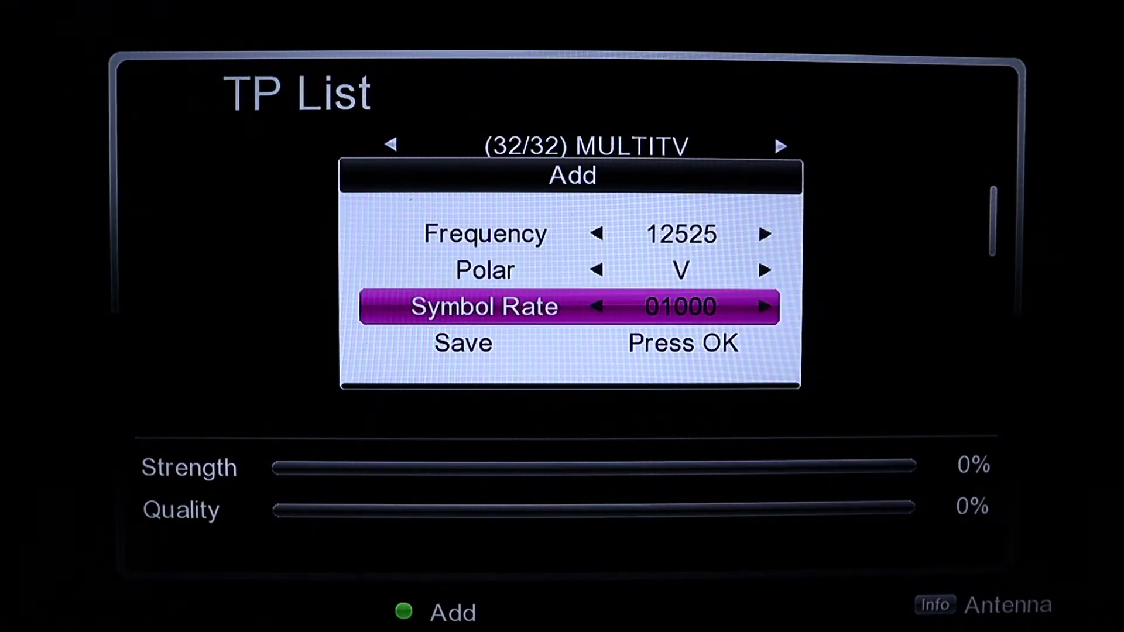
{"action": "type", "text": "3"}
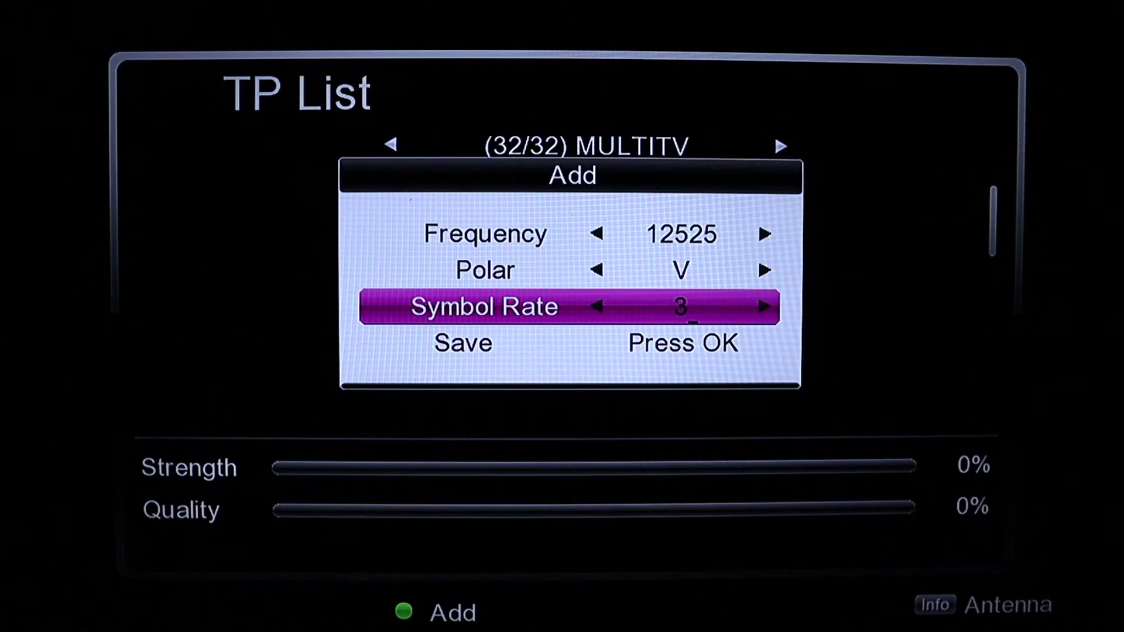
{"action": "type", "text": "0000"}
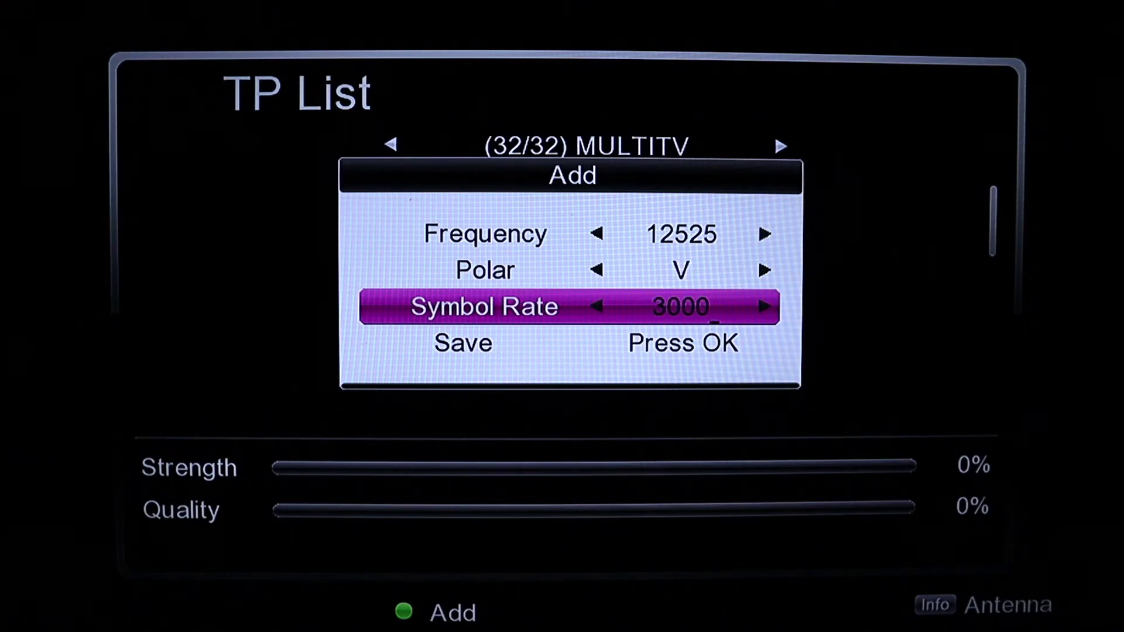
{"action": "key", "text": "Down"}
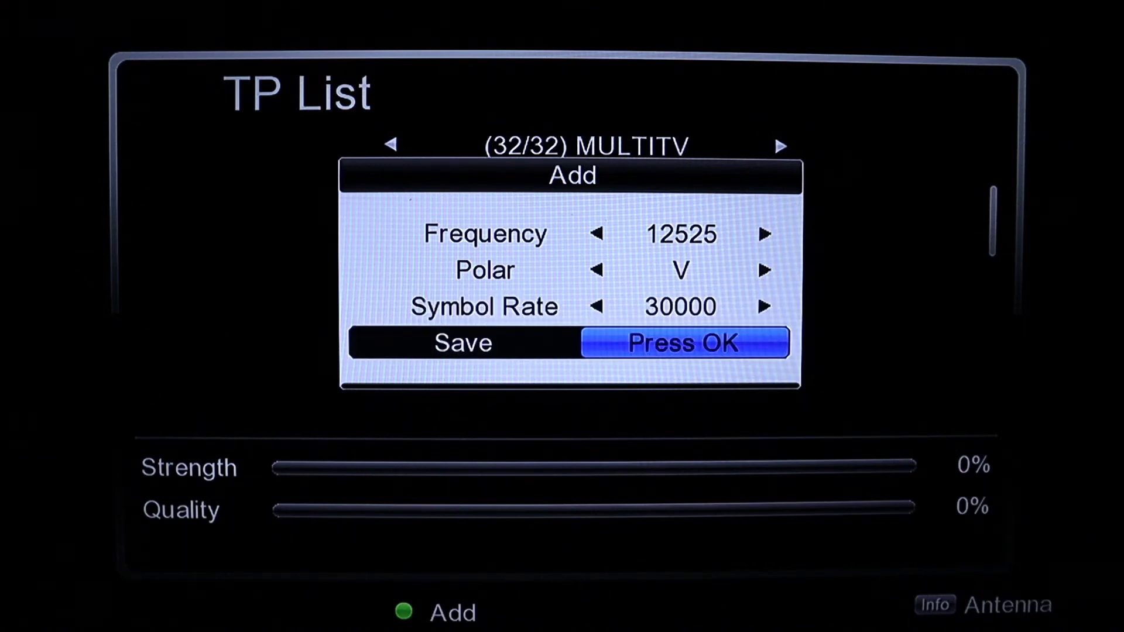
{"action": "key", "text": "Return"}
{"action": "key", "text": "Up"}
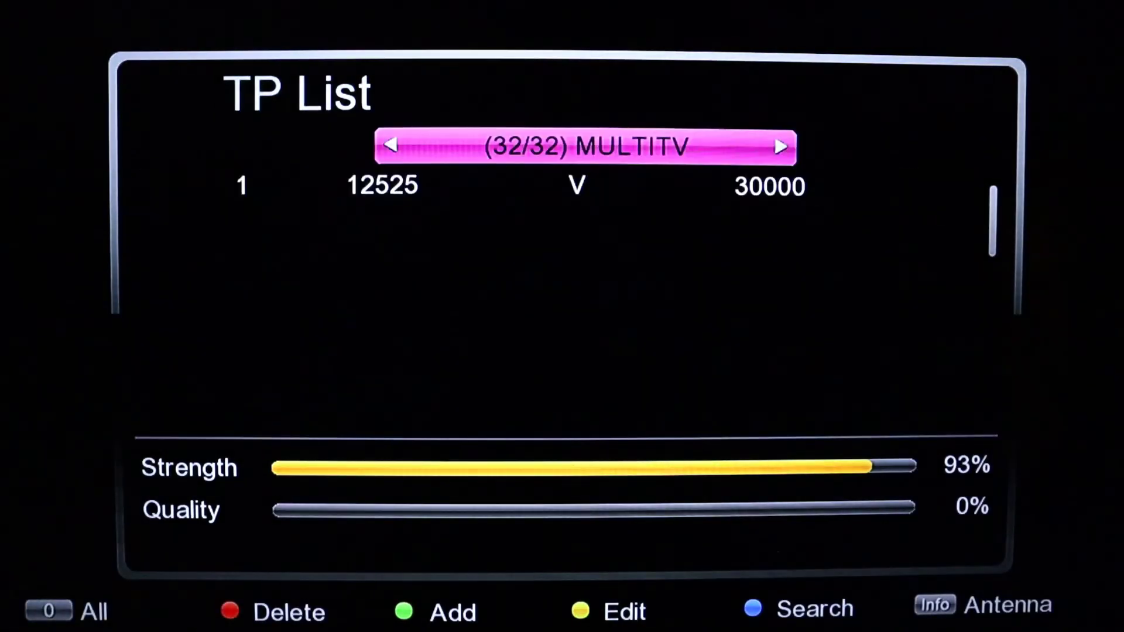
Enter a second transponder with frequency 12245, polarisation H, symbol rate 27500, and save
{"action": "key", "text": "Down"}
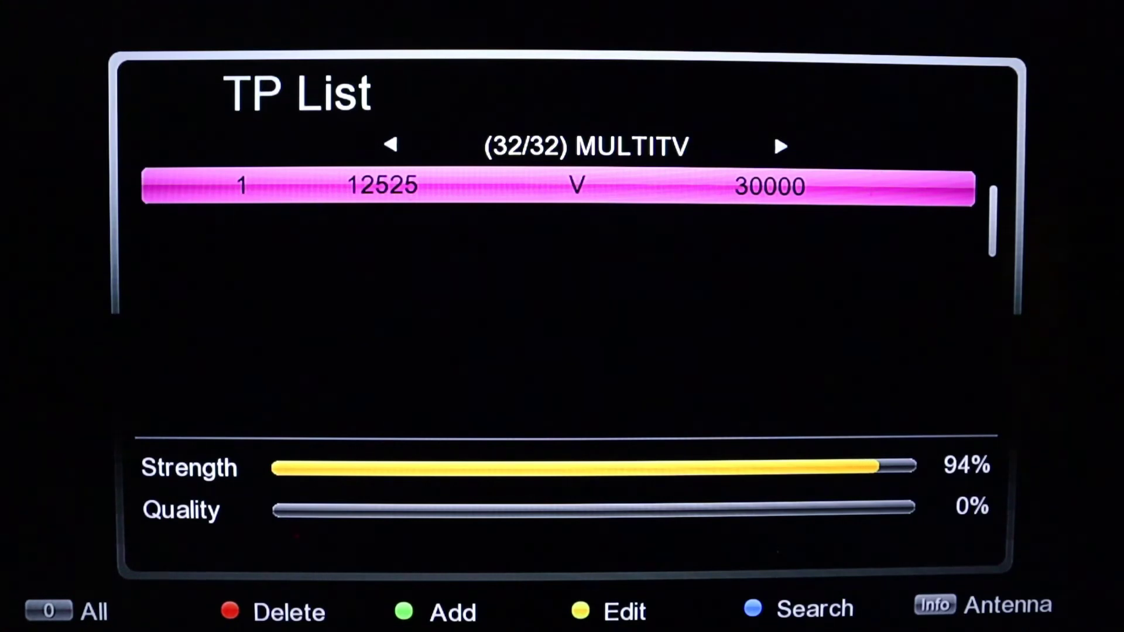
{"action": "key", "text": "F2"}
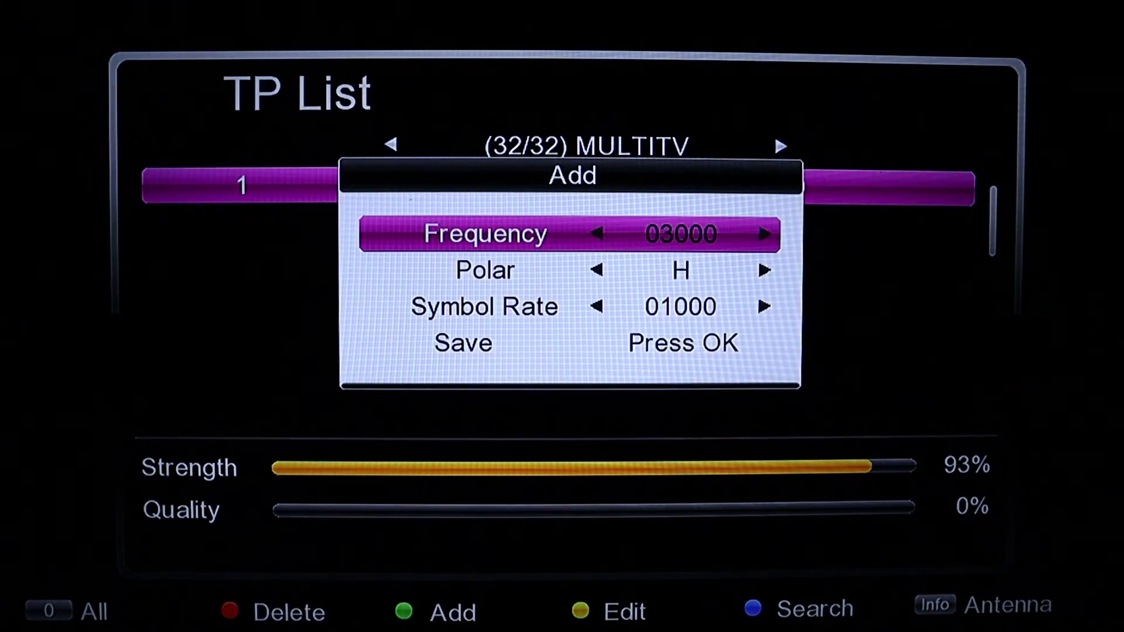
{"action": "type", "text": "12"}
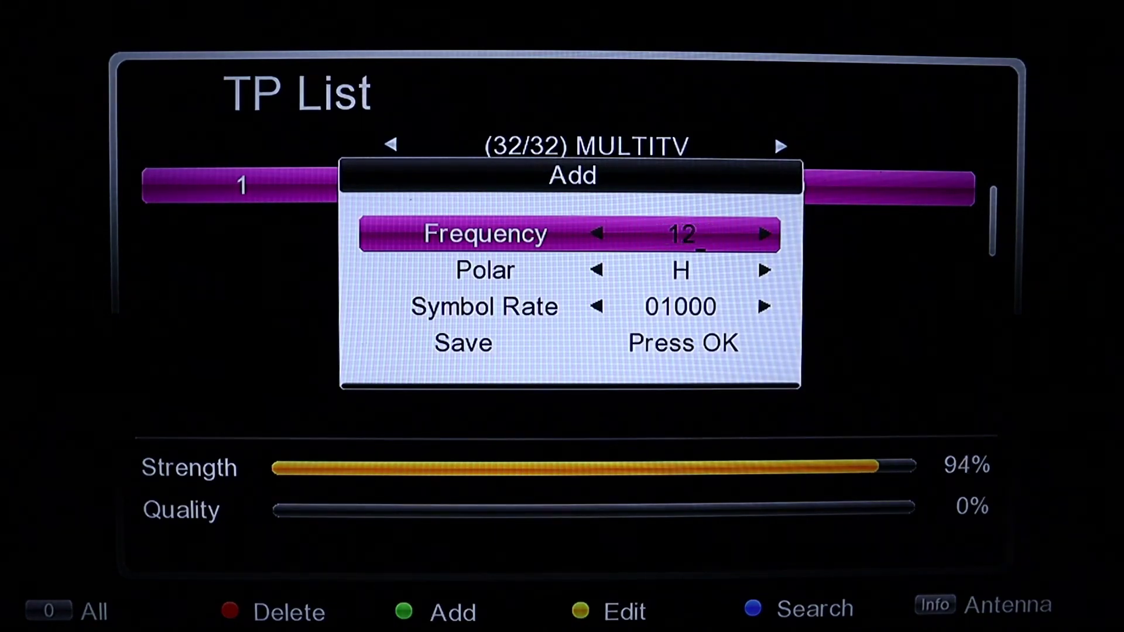
{"action": "type", "text": "245"}
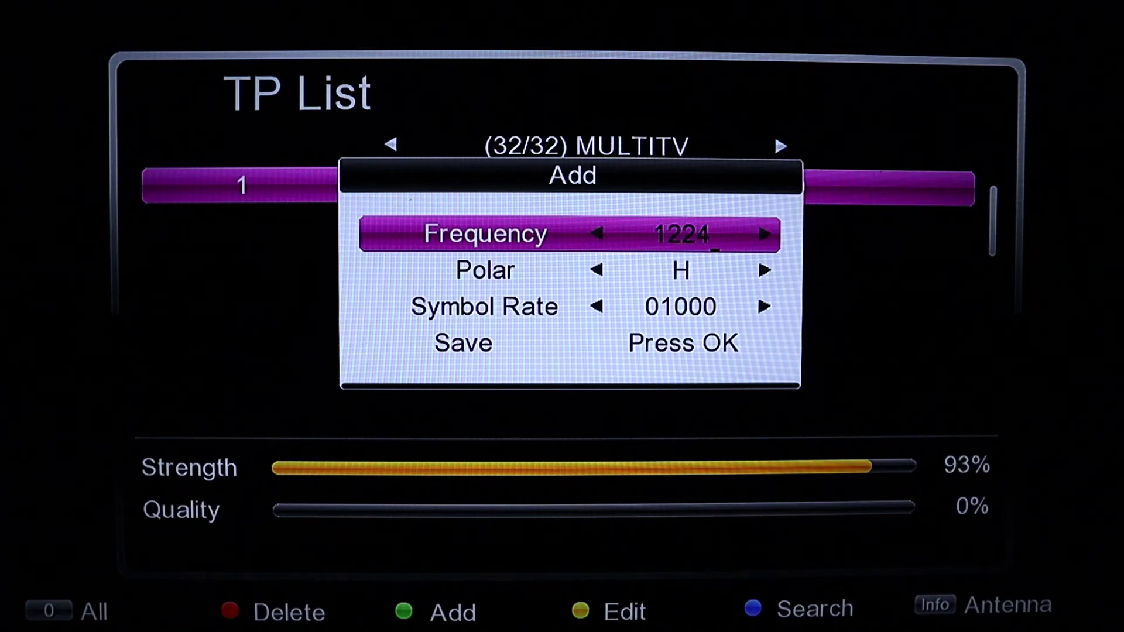
{"action": "key", "text": "Down"}
{"action": "key", "text": "Down"}
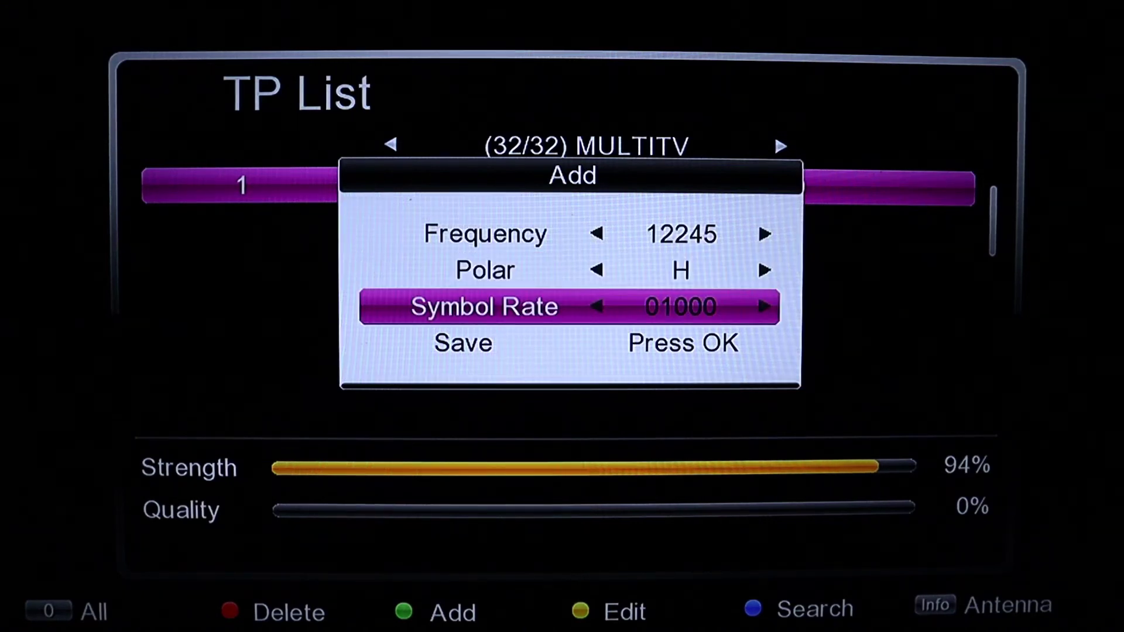
{"action": "type", "text": "27"}
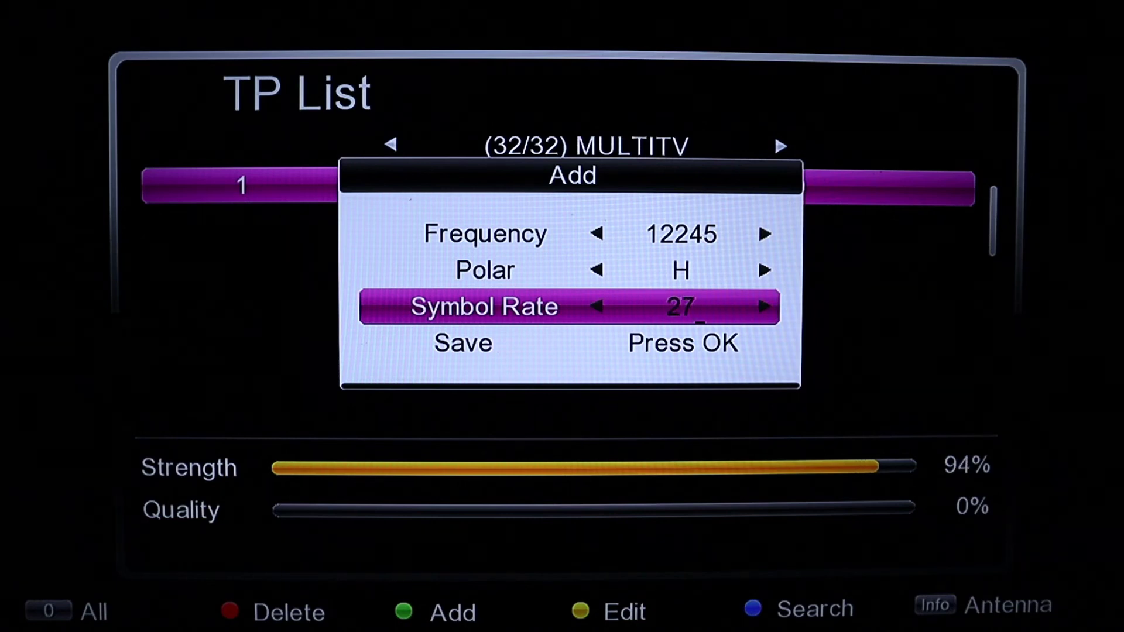
{"action": "type", "text": "500"}
{"action": "key", "text": "Down"}
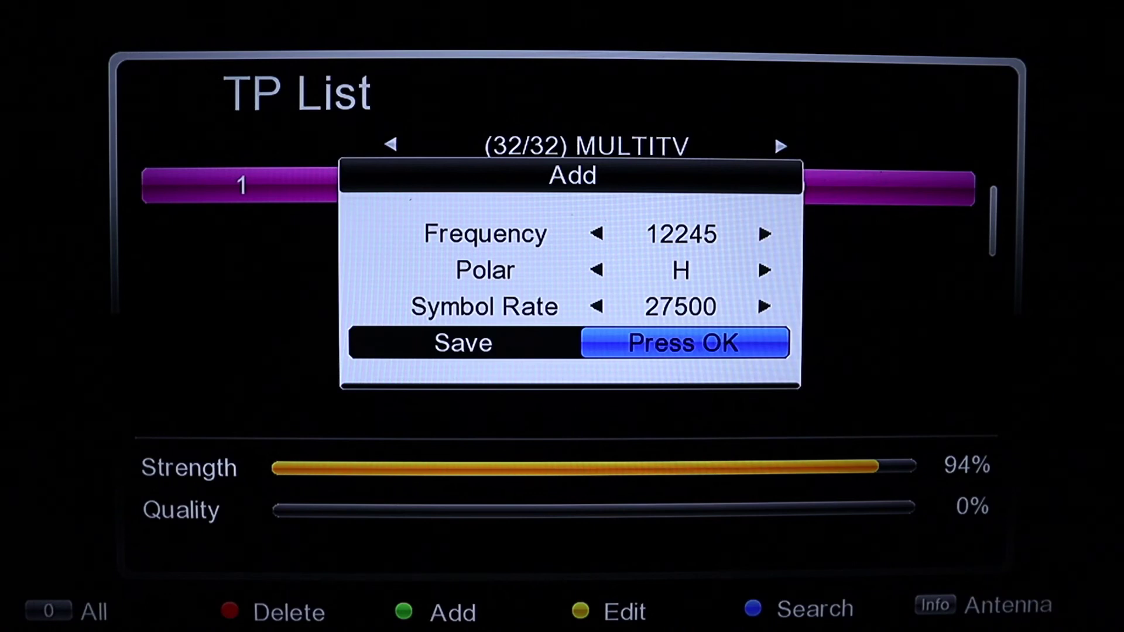
{"action": "key", "text": "Return"}
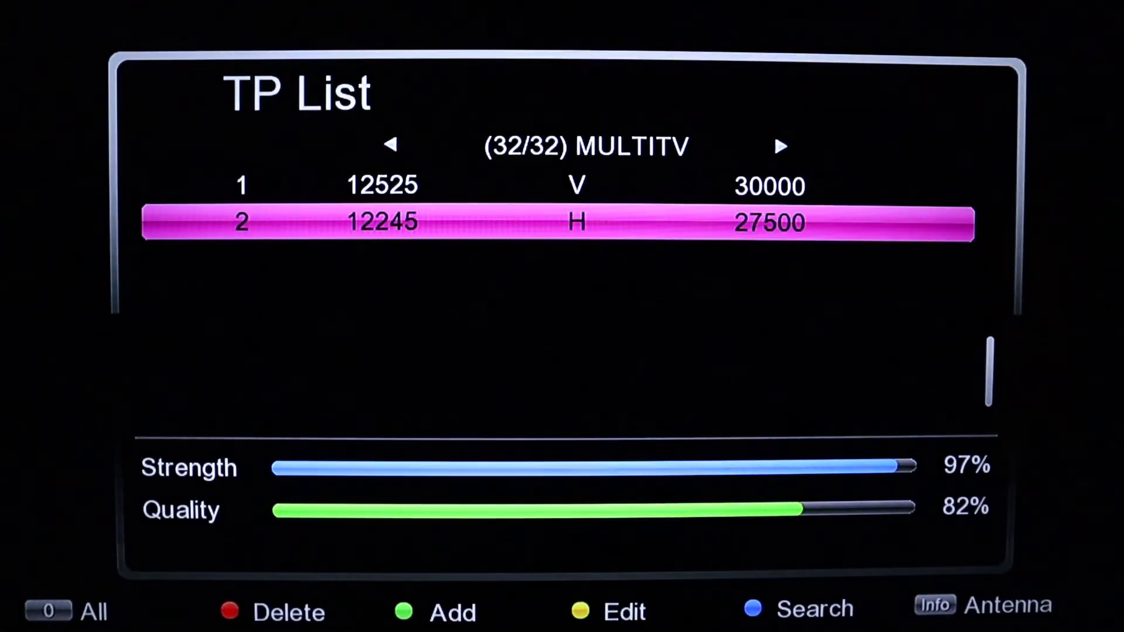
Tick TP 2, then set the Antenna Setting search type to SuperBlind and open search options
{"action": "key", "text": "Return"}
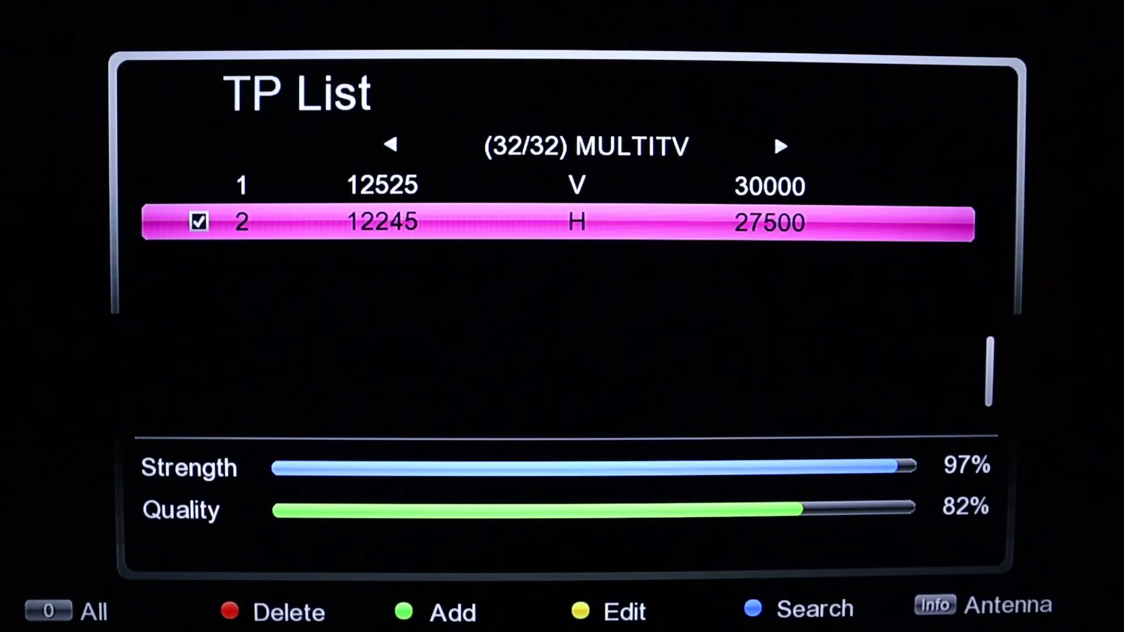
{"action": "key", "text": "Escape"}
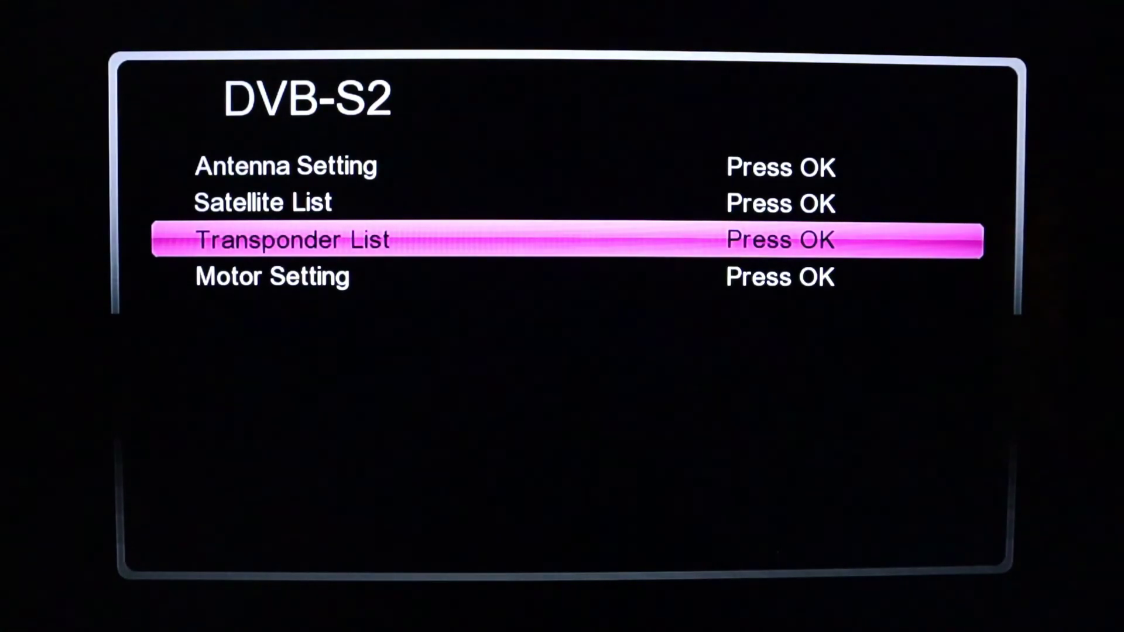
{"action": "key", "text": "Up"}
{"action": "key", "text": "Up"}
{"action": "key", "text": "Return"}
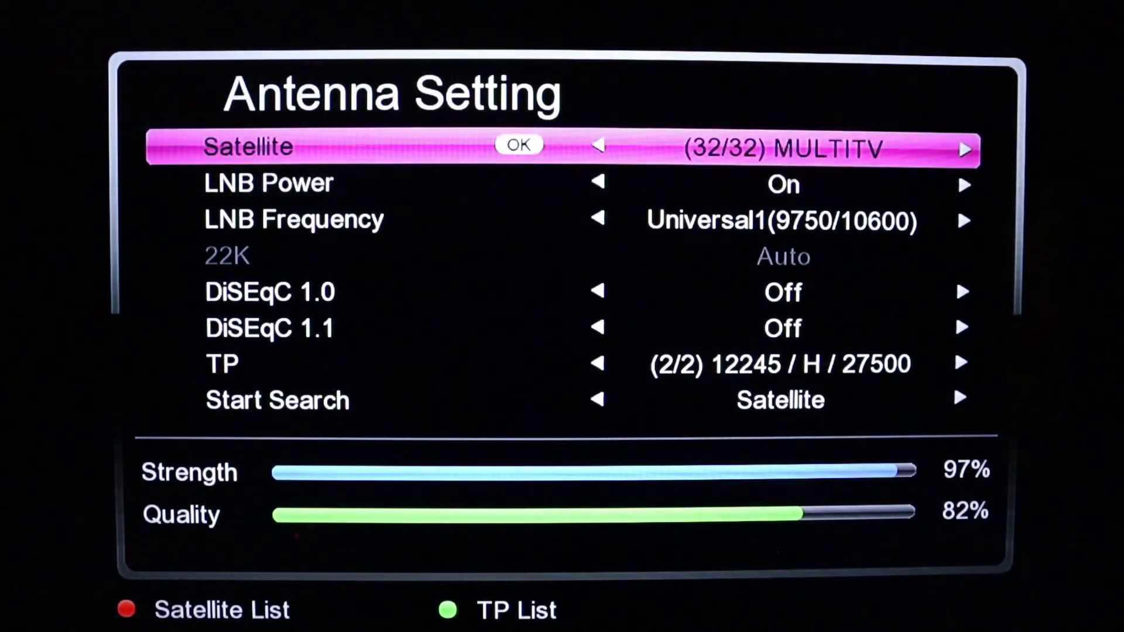
{"action": "key", "text": "Down"}
{"action": "key", "text": "Down"}
{"action": "key", "text": "Down"}
{"action": "key", "text": "Down"}
{"action": "key", "text": "Down"}
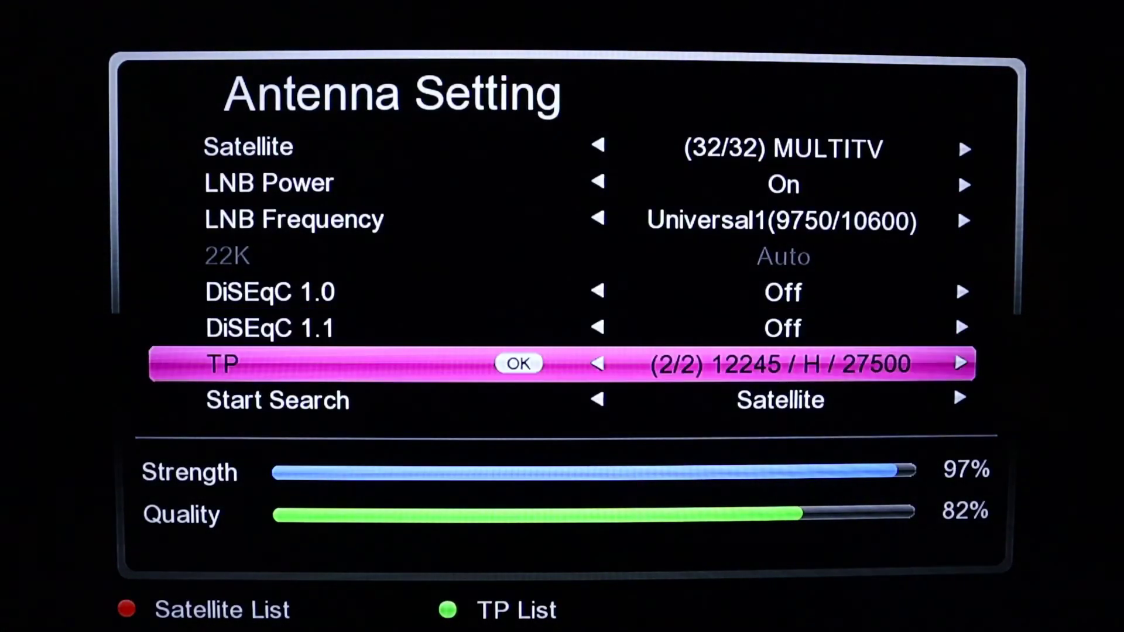
{"action": "key", "text": "Down"}
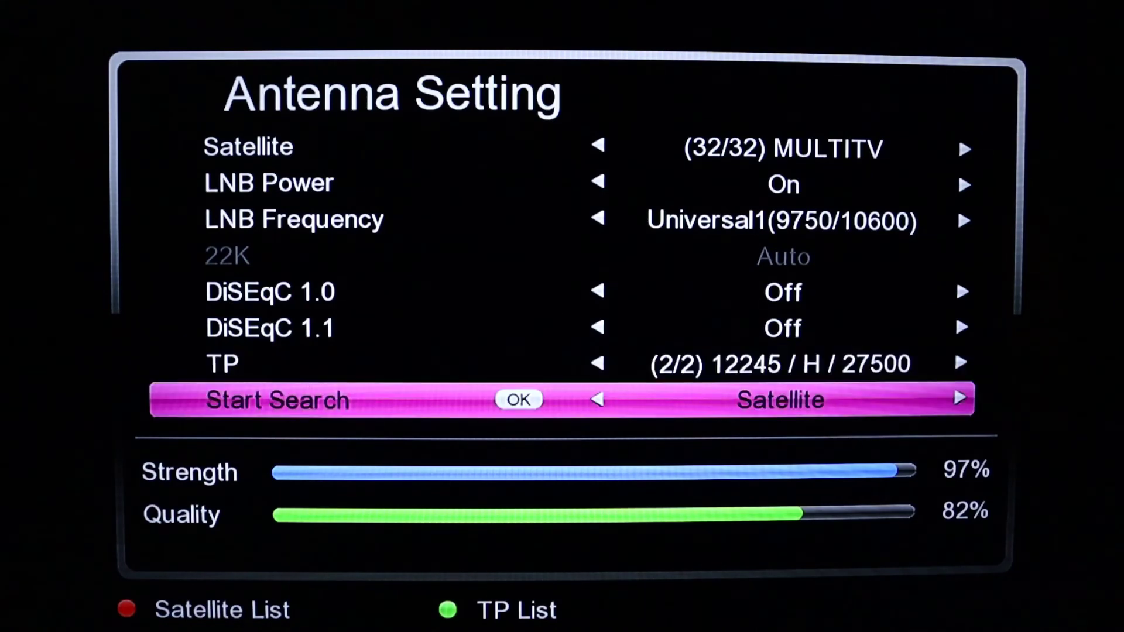
{"action": "key", "text": "Right"}
{"action": "key", "text": "Right"}
{"action": "key", "text": "Right"}
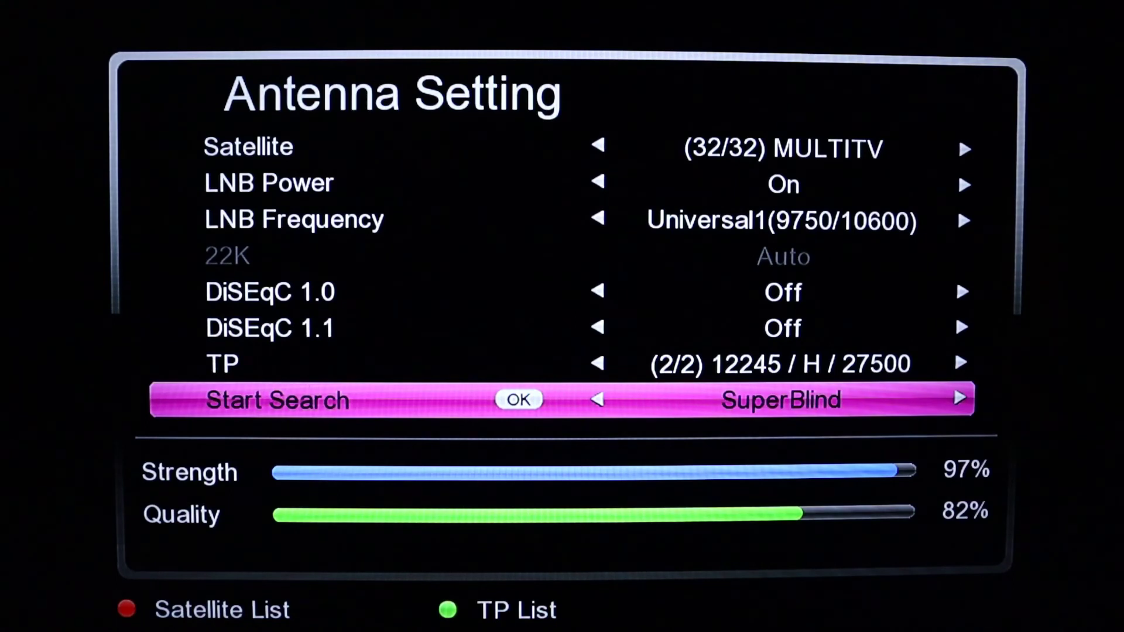
{"action": "key", "text": "Return"}
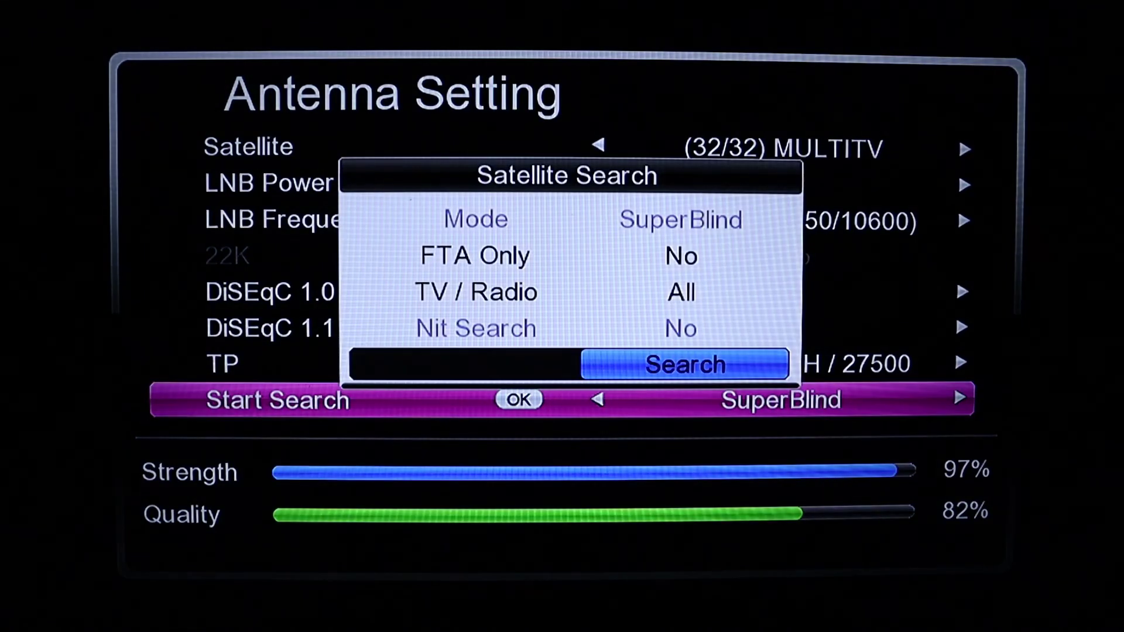
Set FTA Only to Yes and launch the Super Blind Search of MULTITV
{"action": "key", "text": "Up"}
{"action": "key", "text": "Up"}
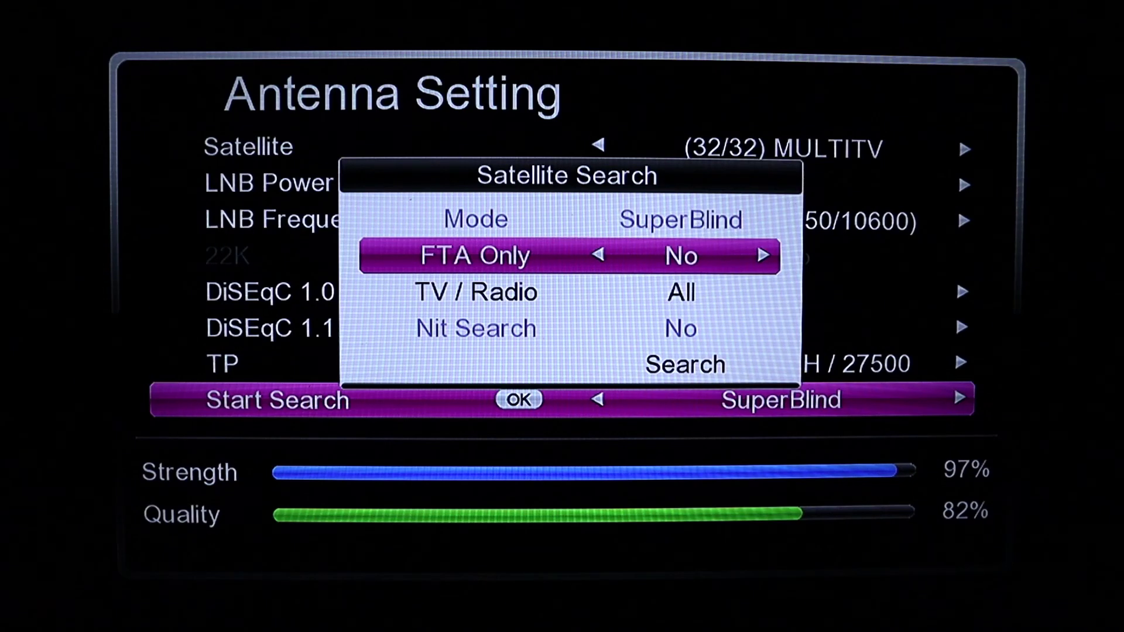
{"action": "key", "text": "Right"}
{"action": "key", "text": "Right"}
{"action": "key", "text": "Right"}
{"action": "key", "text": "Down"}
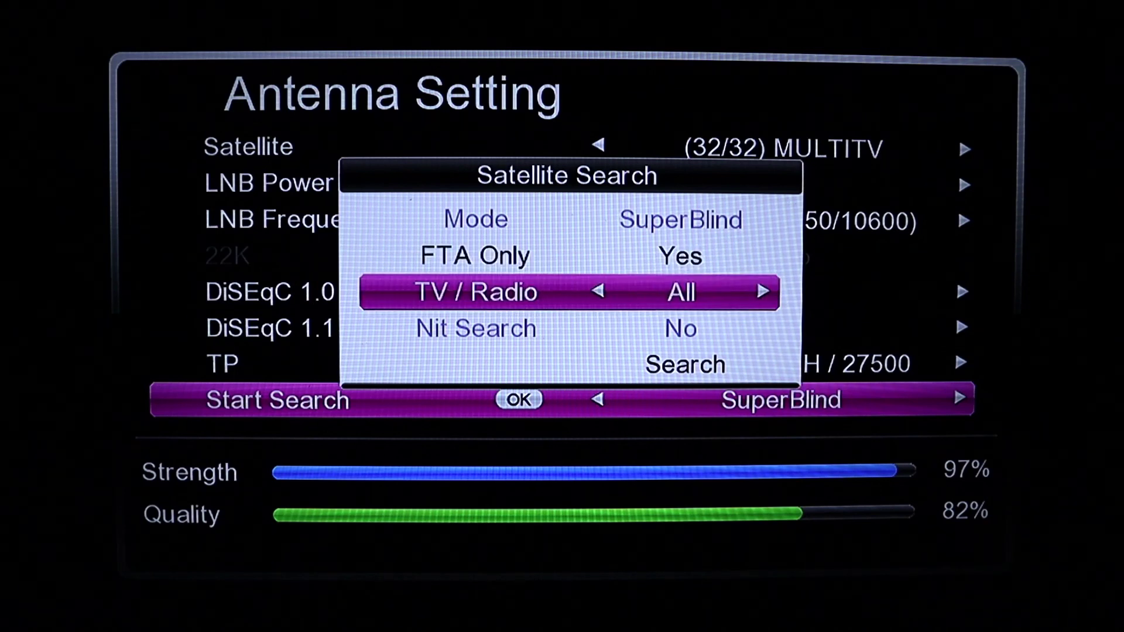
{"action": "key", "text": "Down"}
{"action": "key", "text": "Down"}
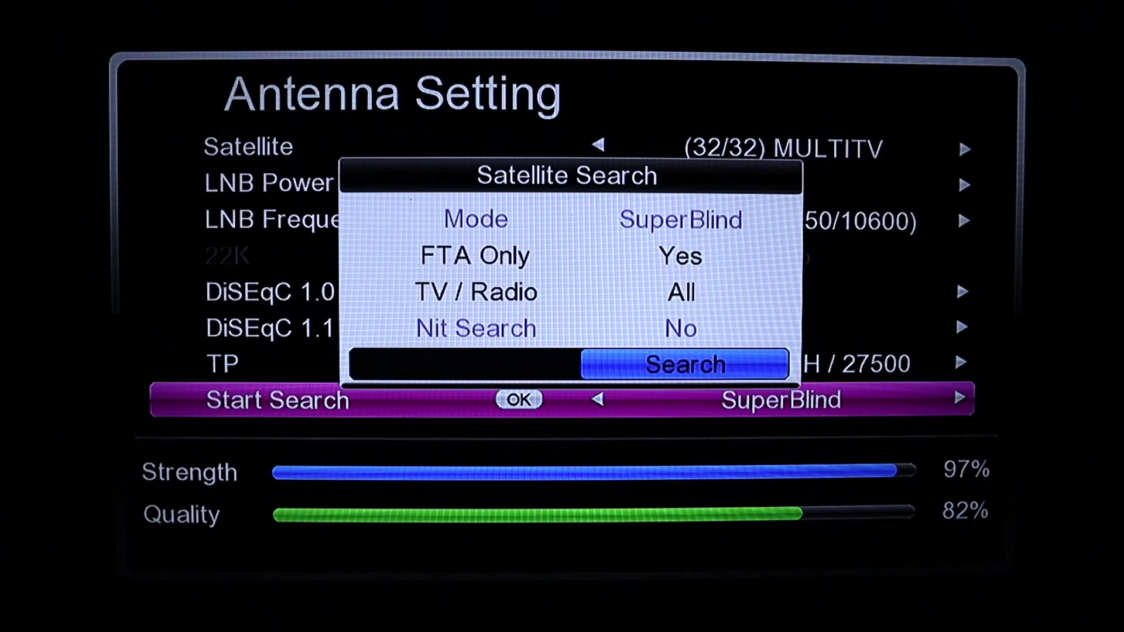
{"action": "key", "text": "Return"}
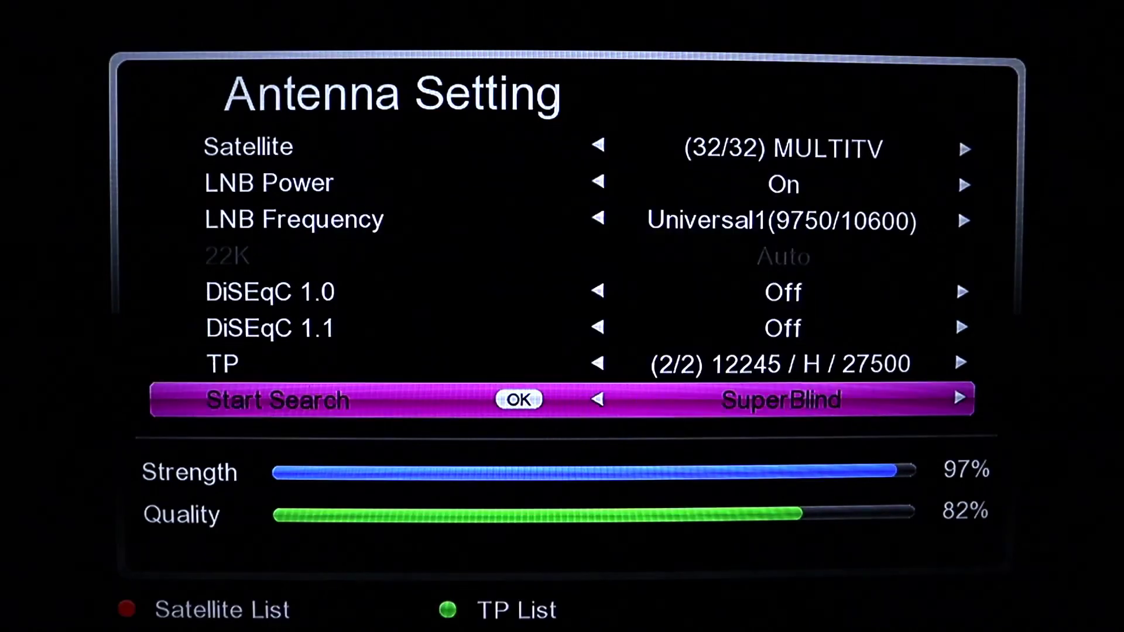